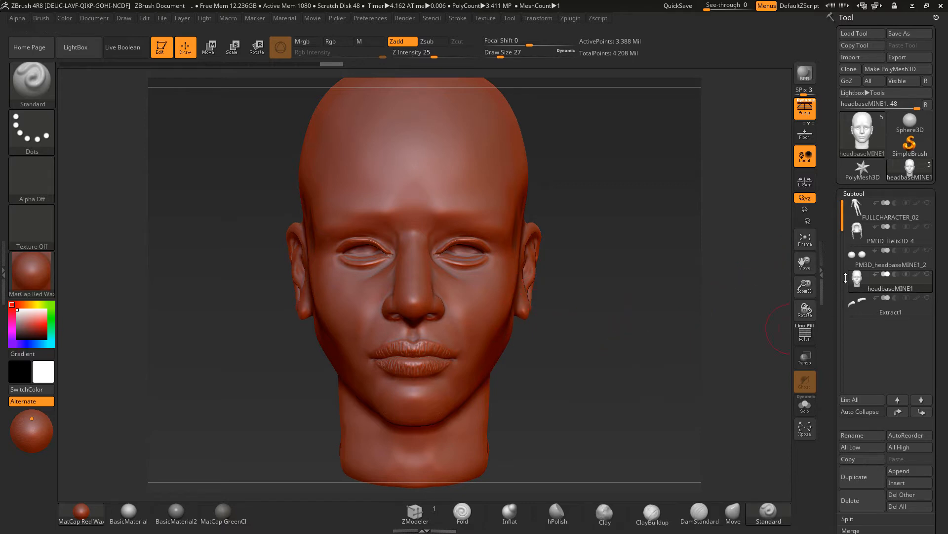
# Replace the head as the active tool with a new ZSphere
pyautogui.moveTo(939, 268); pyautogui.dragTo(938, 265)
pyautogui.moveTo(859, 267)
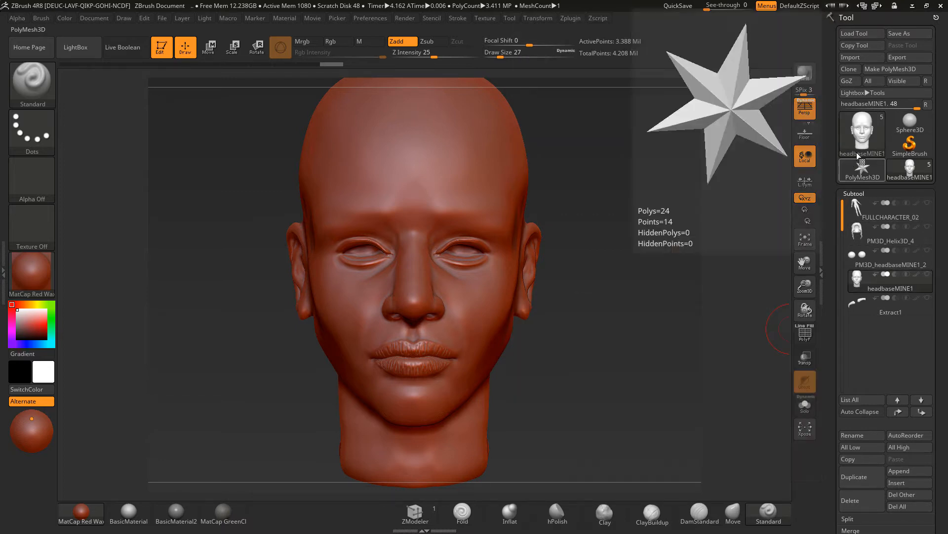
pyautogui.click(862, 136)
pyautogui.moveTo(570, 226)
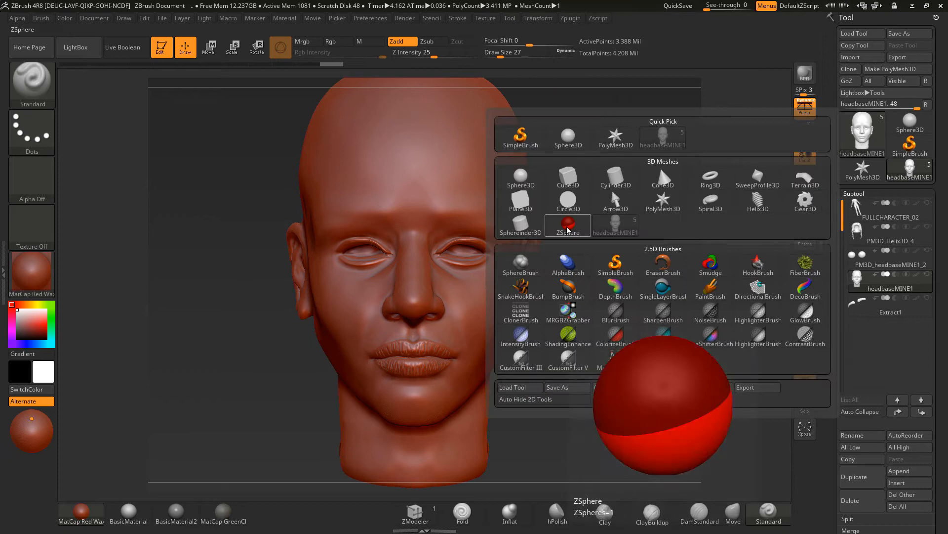
pyautogui.click(570, 226)
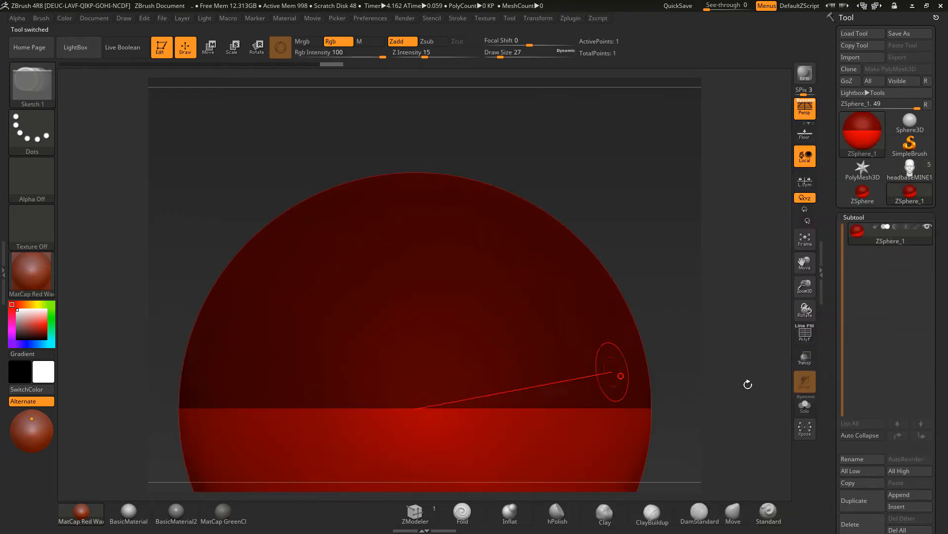
# Assign headbaseMINE1 as the ZSphere's rigging mesh and open the Topology settings
pyautogui.scroll(-8, 939, 359)
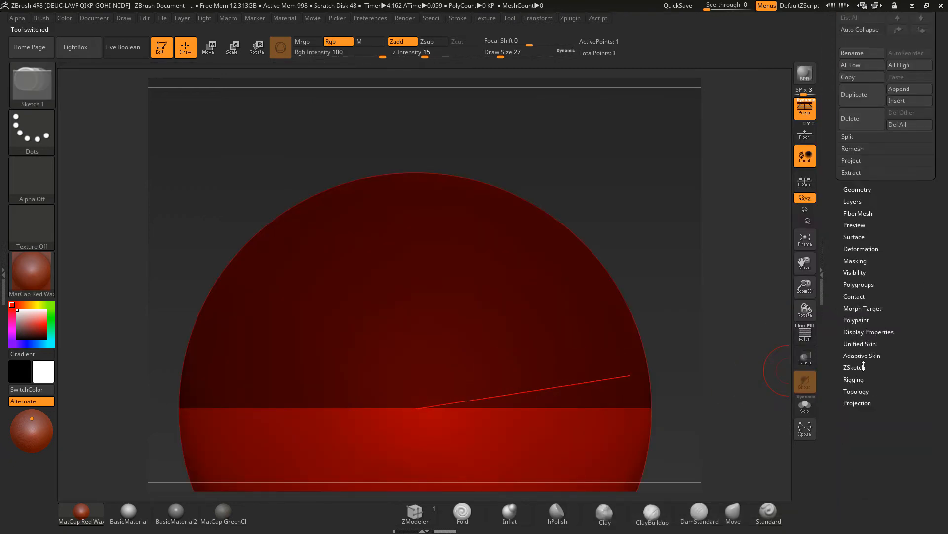
pyautogui.click(854, 379)
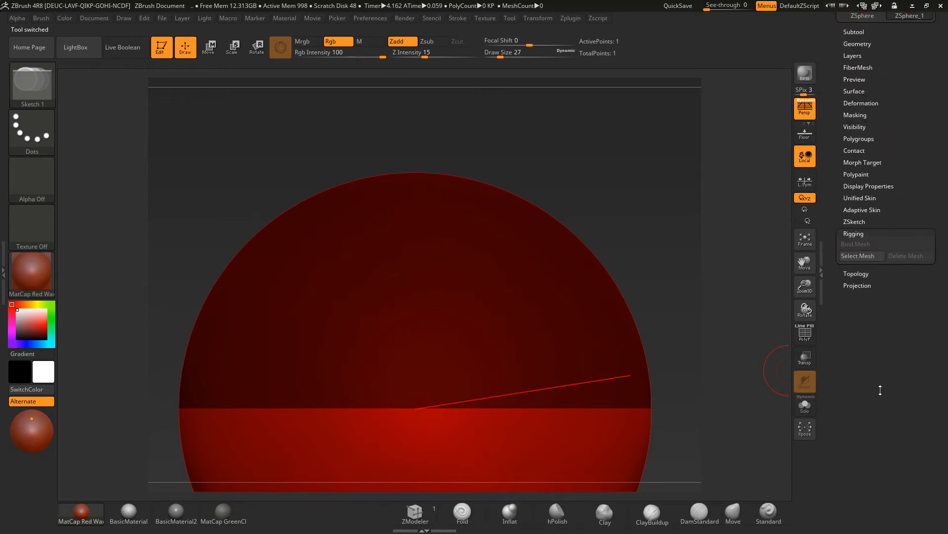
pyautogui.click(858, 257)
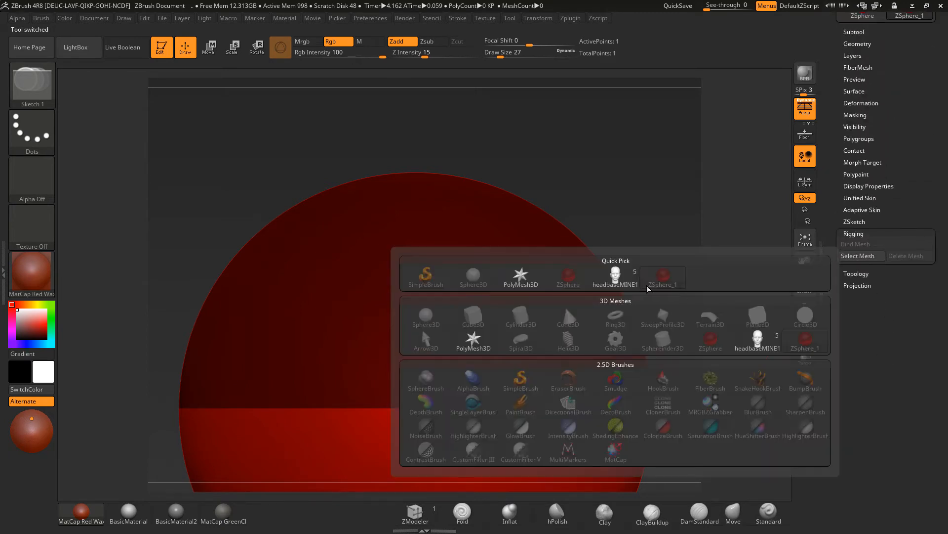
pyautogui.click(620, 276)
pyautogui.click(862, 275)
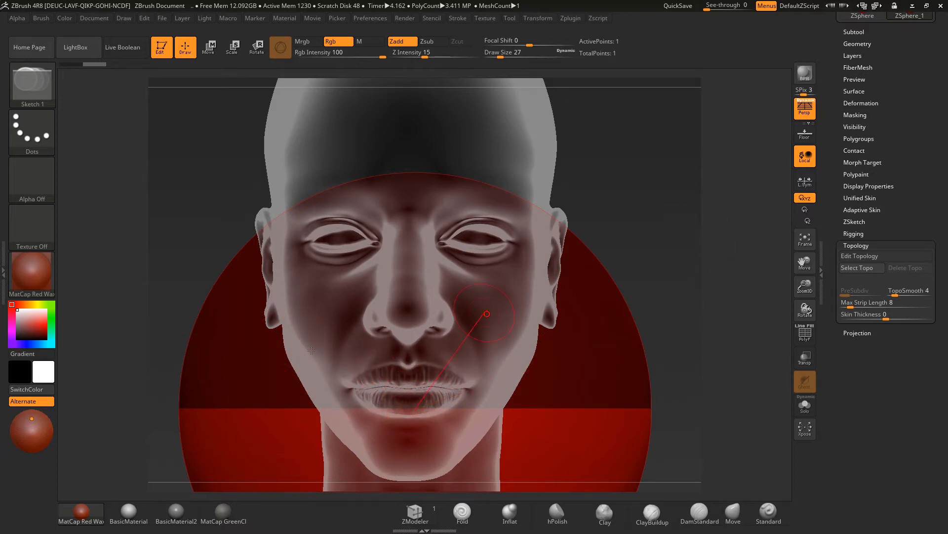
# Try scaling down the ZSphere over the head in two passes and undo both size changes
pyautogui.click(234, 54)
pyautogui.moveTo(478, 389); pyautogui.dragTo(539, 419)
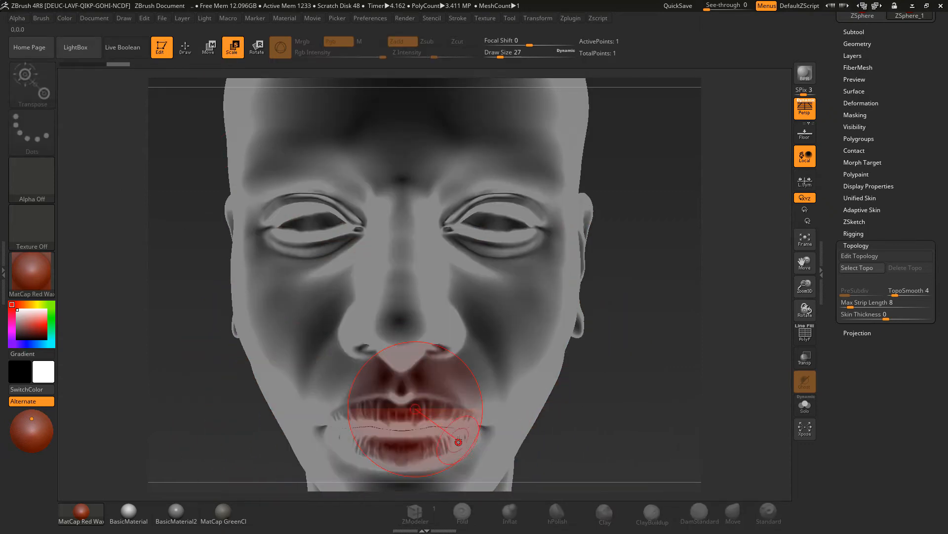
pyautogui.moveTo(467, 414); pyautogui.dragTo(260, 255)
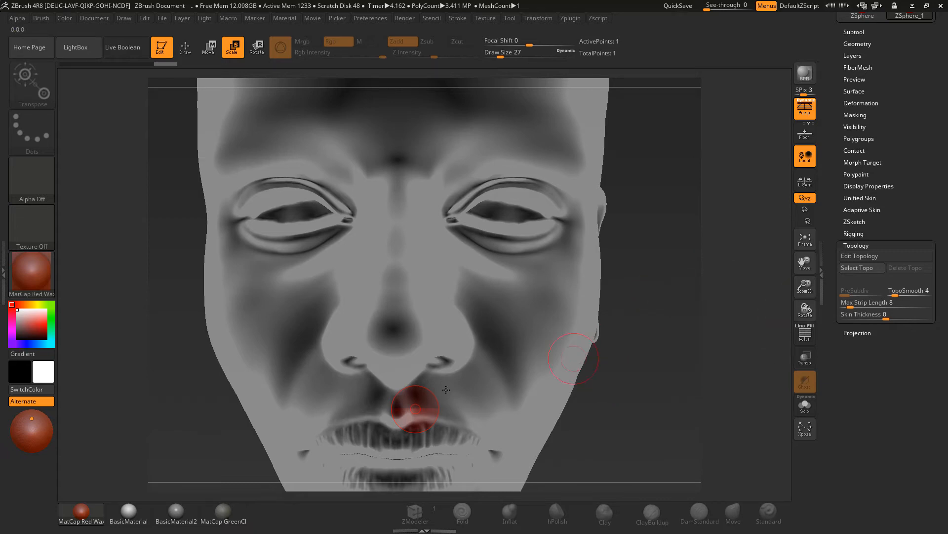
pyautogui.hotkey('ctrl', 'z')
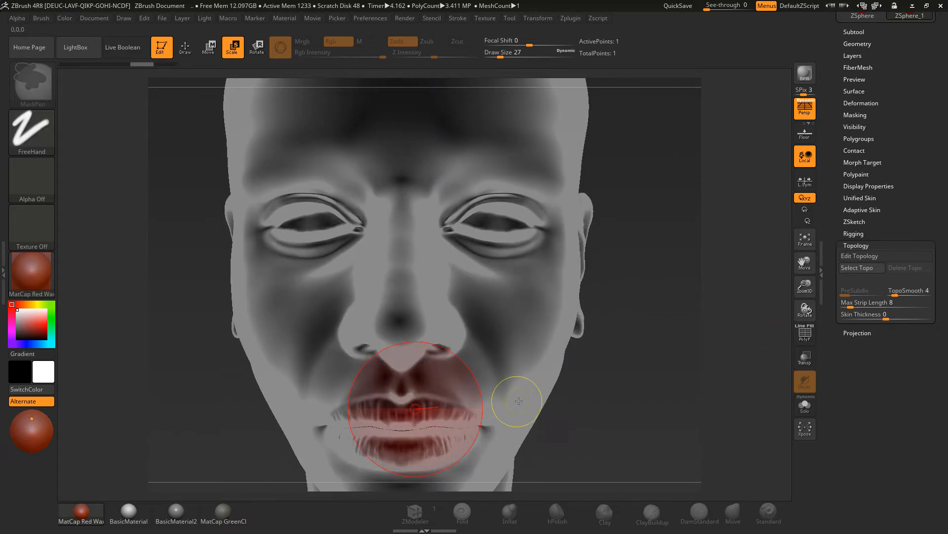
pyautogui.hotkey('ctrl', 'z')
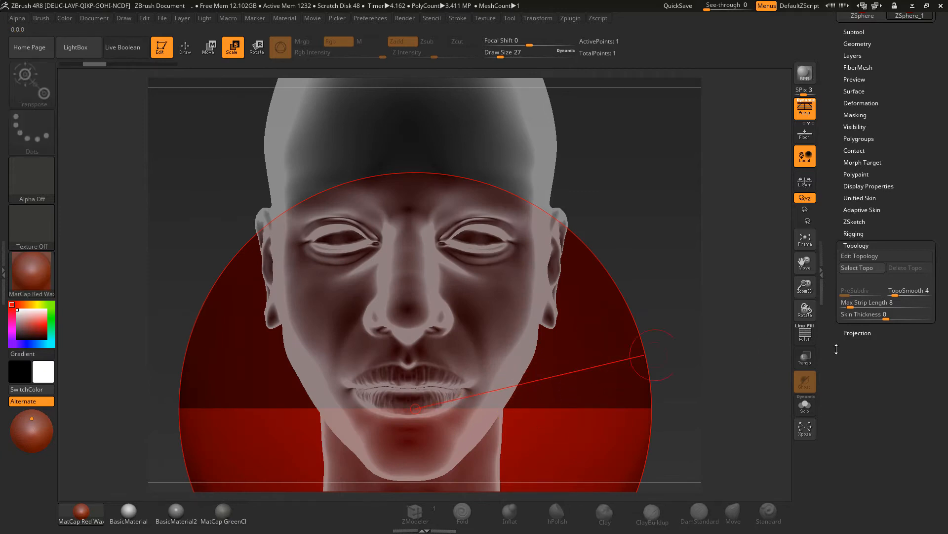
# Turn on Edit Topology for the ZSphere and display the head with BasicMaterial
pyautogui.click(851, 257)
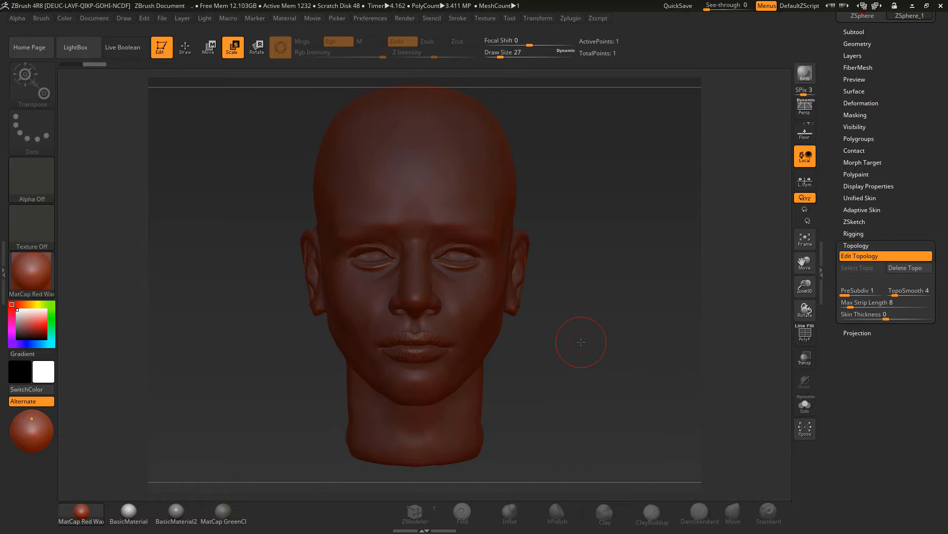
pyautogui.click(176, 511)
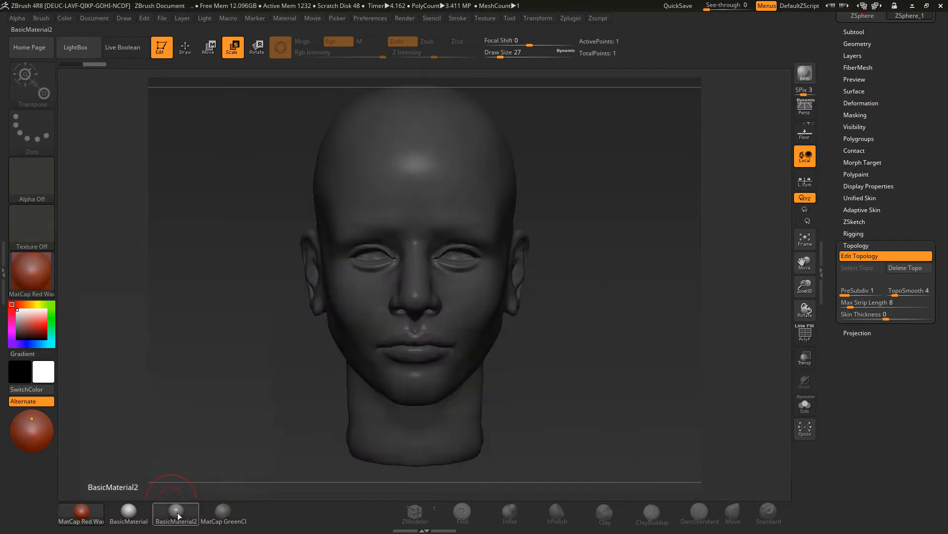
pyautogui.moveTo(578, 338); pyautogui.dragTo(529, 341)
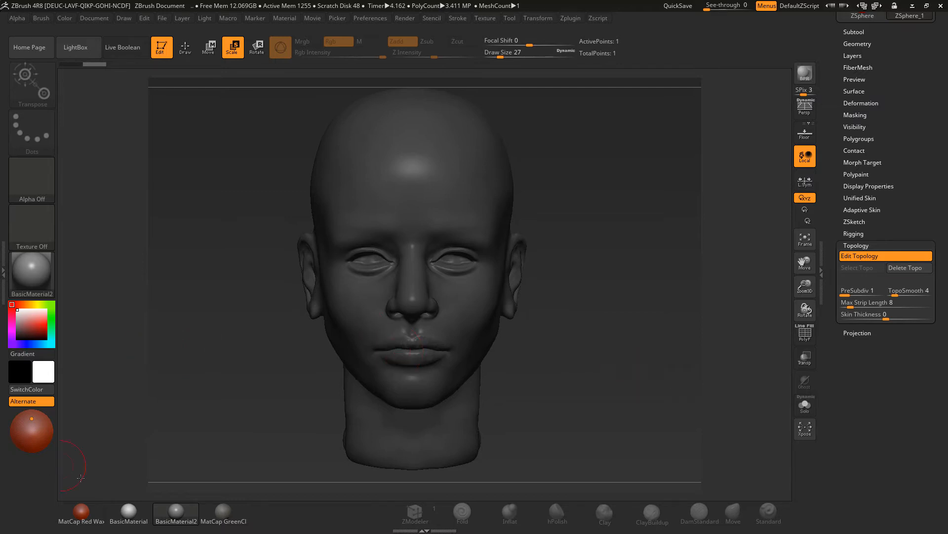
pyautogui.click(129, 511)
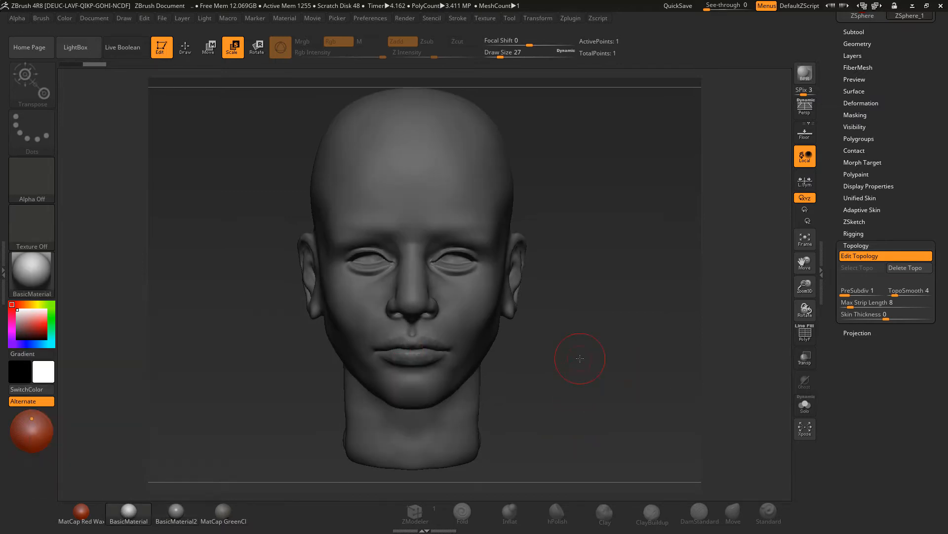
pyautogui.keyDown('alt'); pyautogui.moveTo(630, 337); pyautogui.dragTo(637, 394); pyautogui.keyUp('alt')
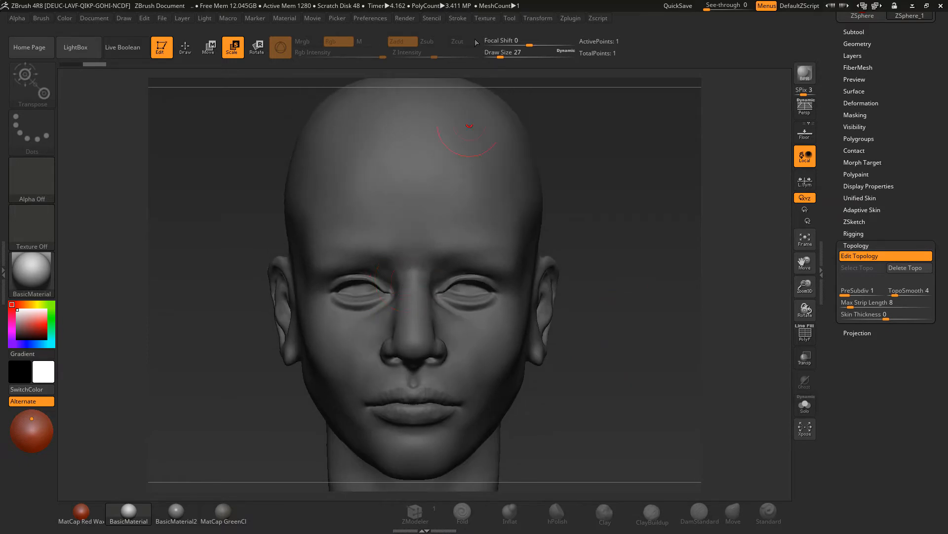
# Activate symmetry across the two halves of the face and switch to Draw mode
pyautogui.click(534, 18)
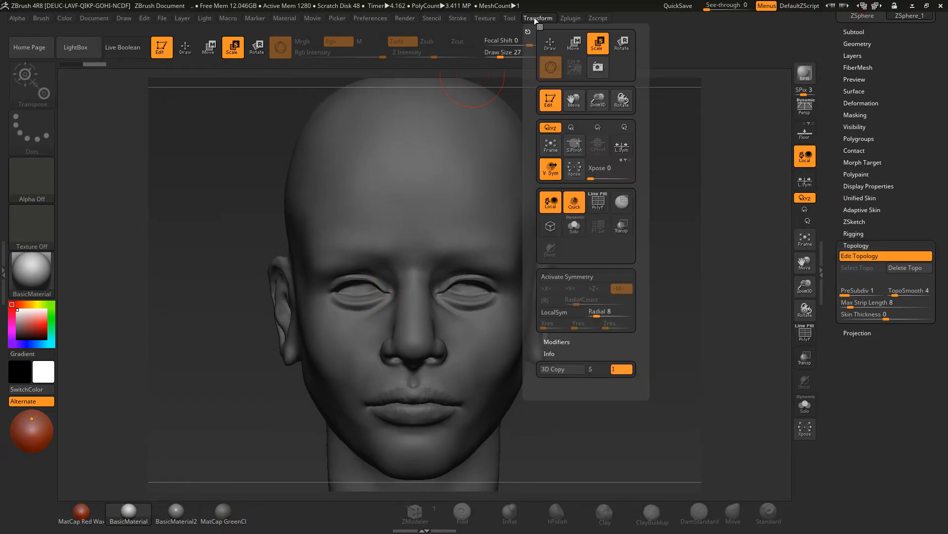
pyautogui.click(554, 278)
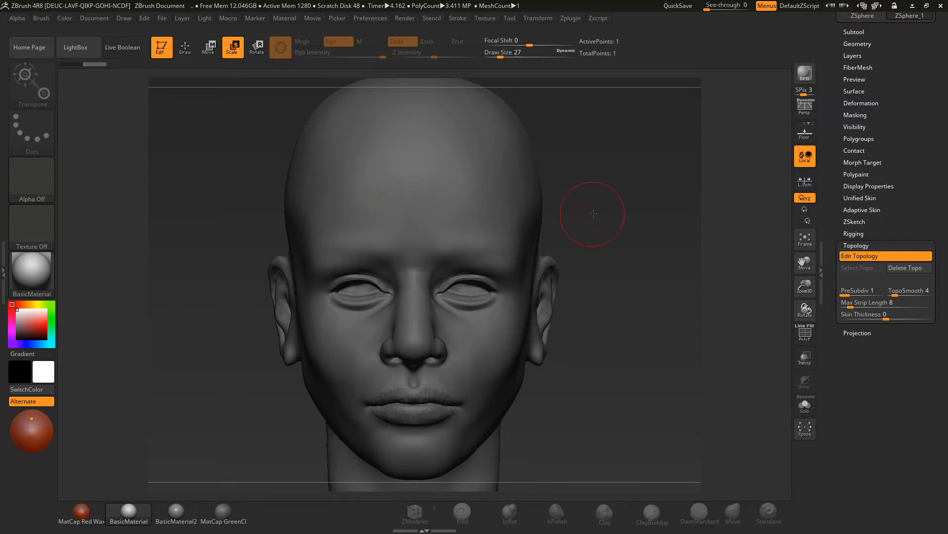
pyautogui.click(186, 47)
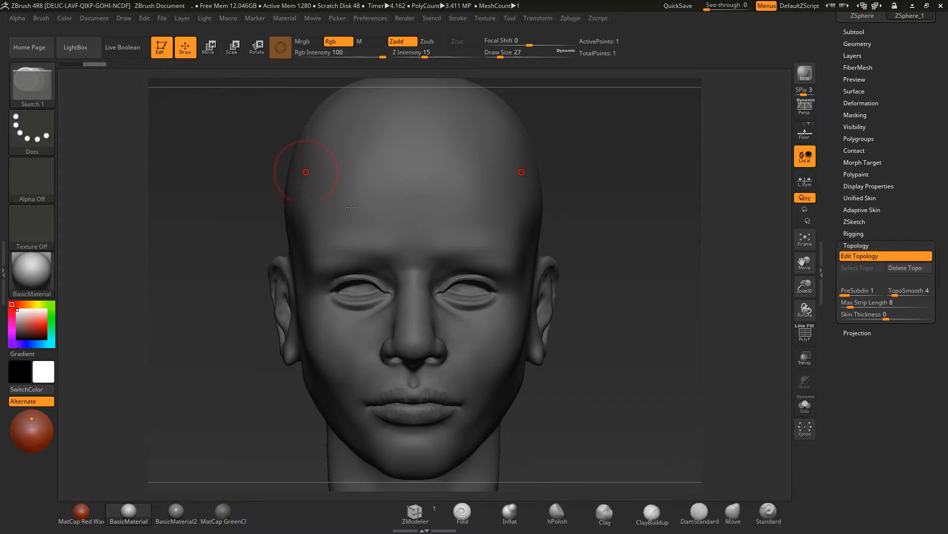
# Draw the first mirrored topology quad on the forehead, starting between the eyebrows and closing it at the centreline
pyautogui.click(414, 257)
pyautogui.click(414, 198)
pyautogui.click(457, 199)
pyautogui.click(460, 249)
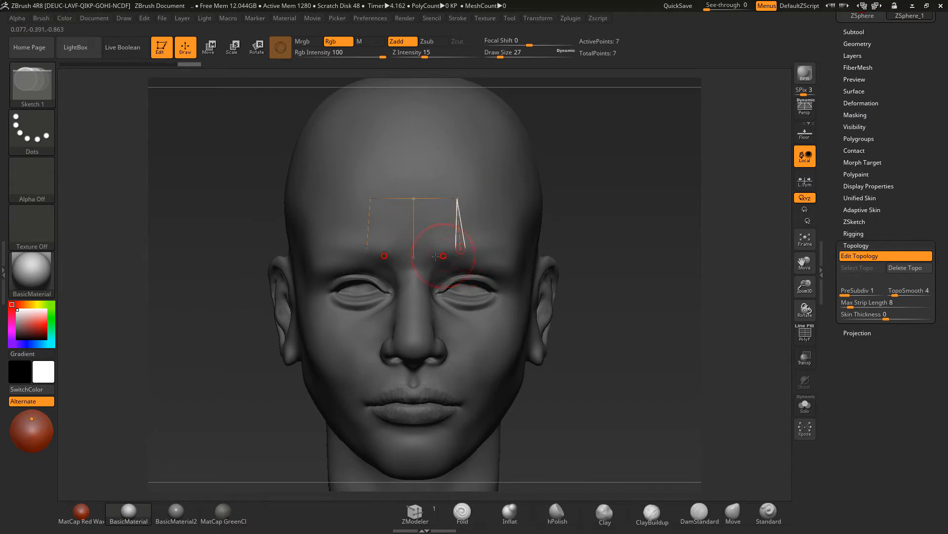
pyautogui.click(414, 258)
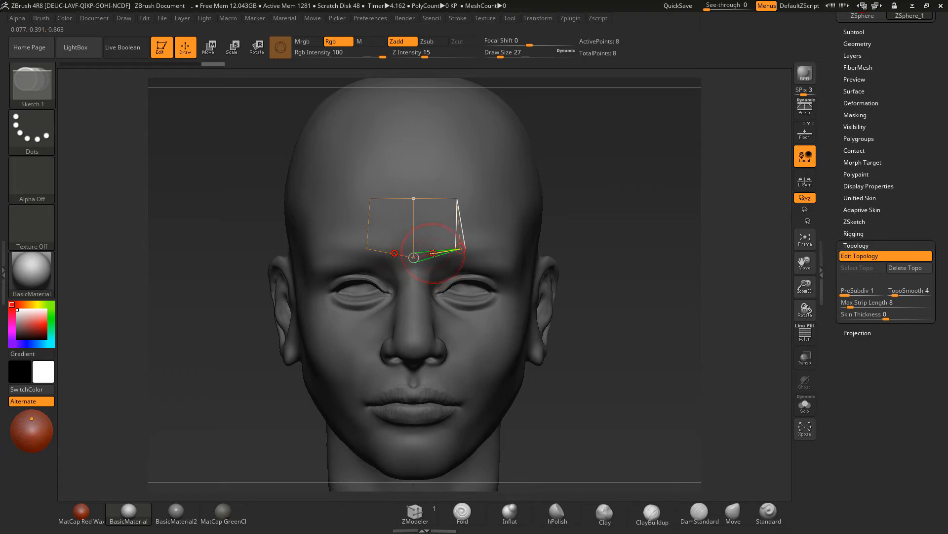
# Add a second quad above the outer part of the eyebrow, joined to the side edge of the first forehead quad
pyautogui.moveTo(652, 251); pyautogui.dragTo(473, 264)
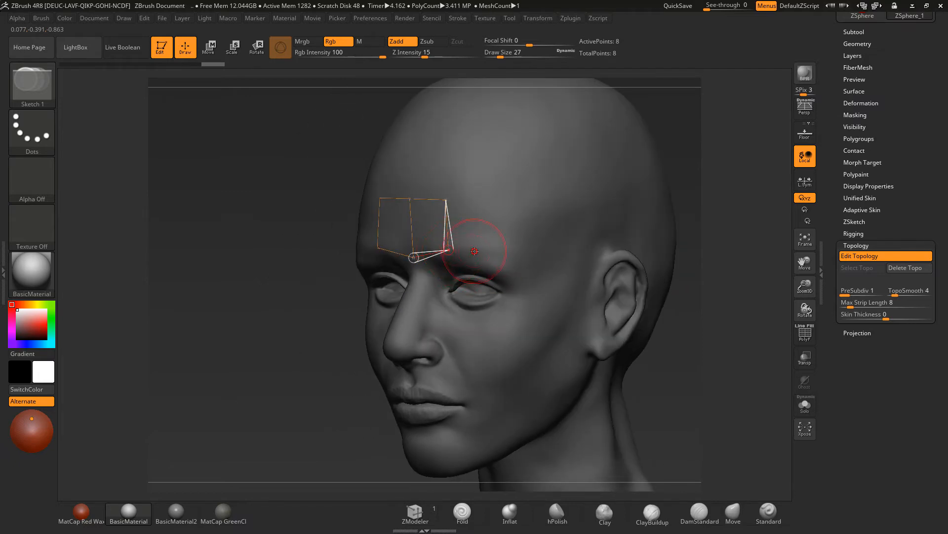
pyautogui.click(481, 251)
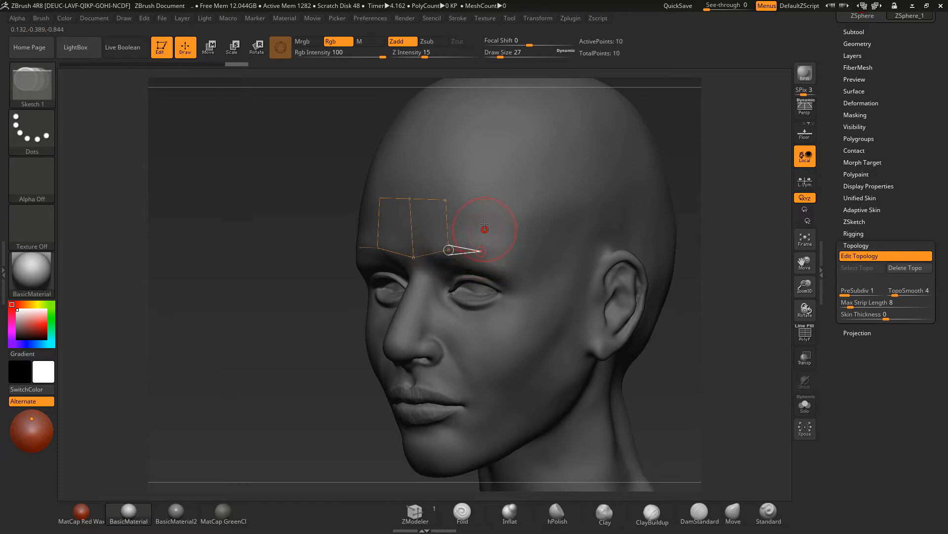
pyautogui.click(485, 205)
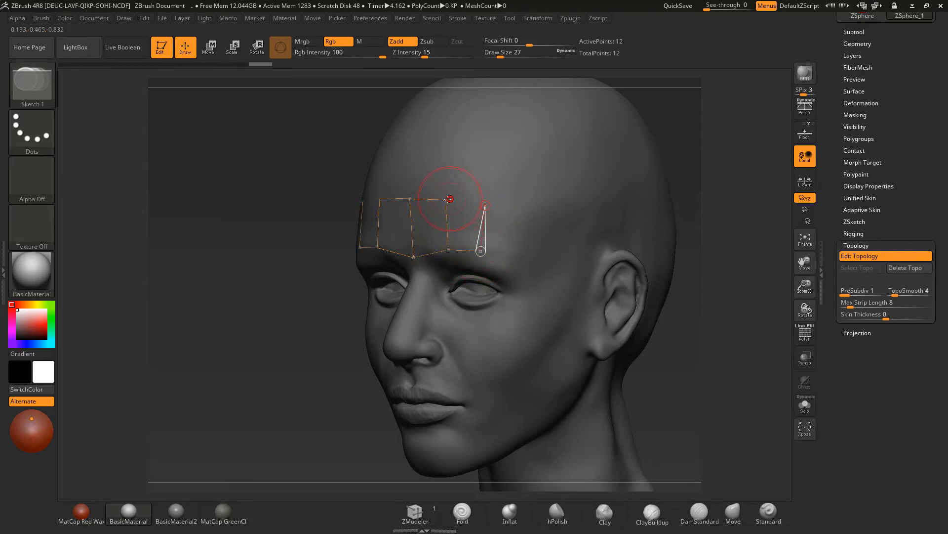
pyautogui.click(447, 199)
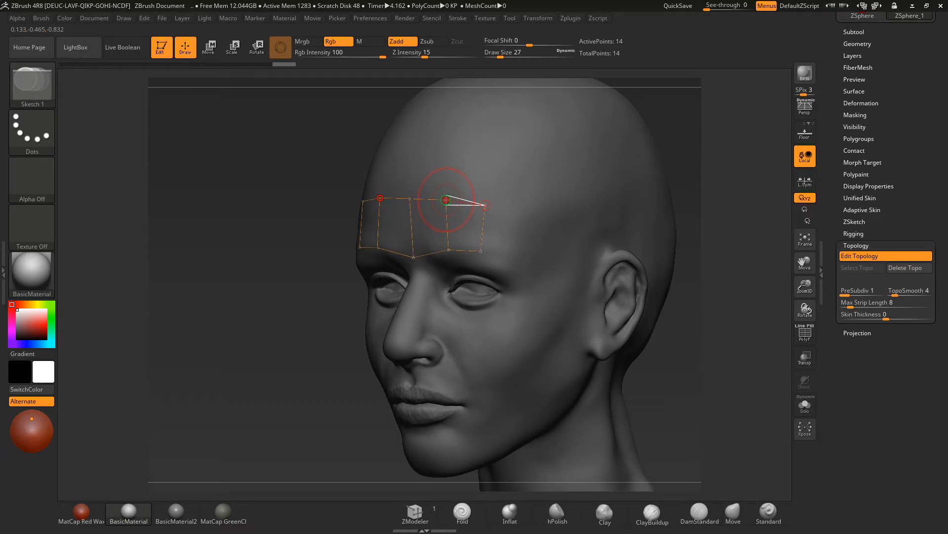
# Build the second row of forehead quads above the first, from the outer corner inward to the centreline
pyautogui.click(446, 164)
pyautogui.hotkey('ctrl', 'z')
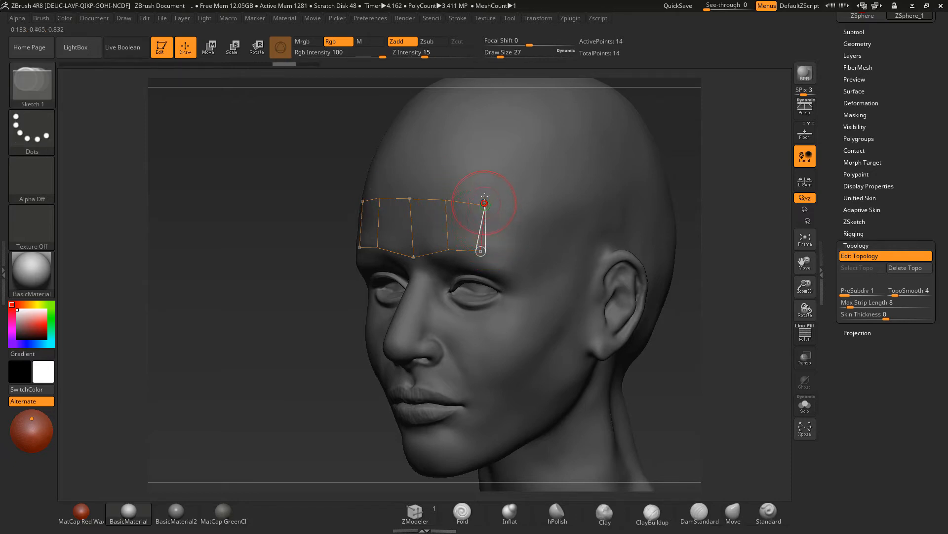
pyautogui.click(486, 205)
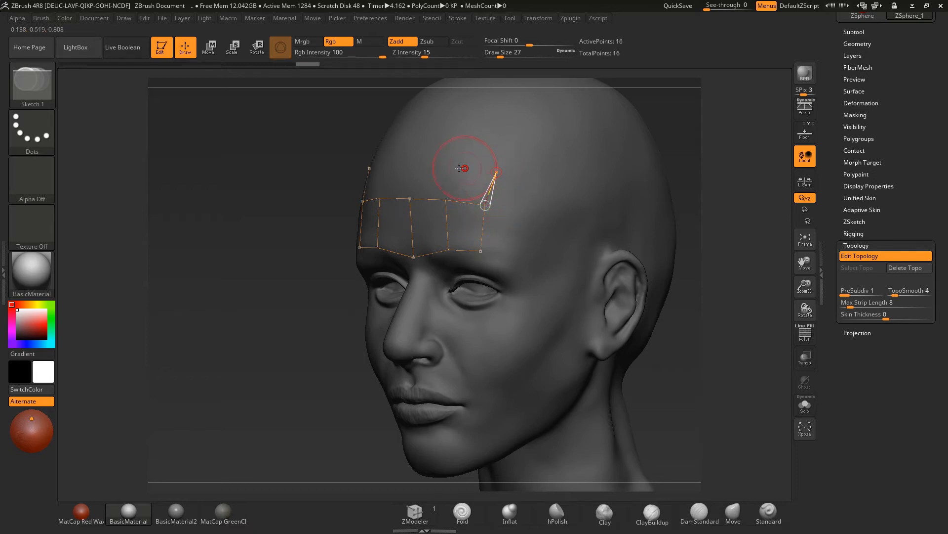
pyautogui.click(453, 166)
pyautogui.click(446, 199)
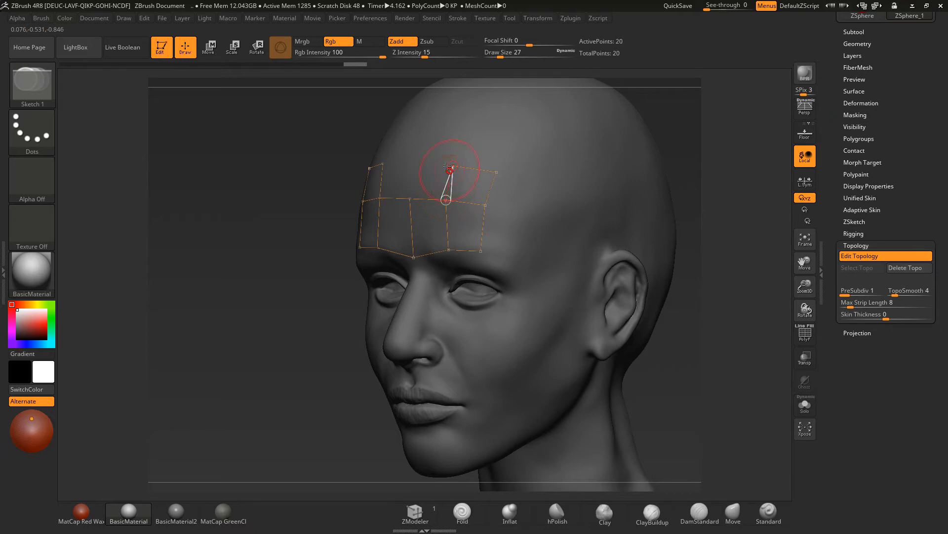
pyautogui.moveTo(395, 448); pyautogui.dragTo(633, 447)
pyautogui.click(404, 160)
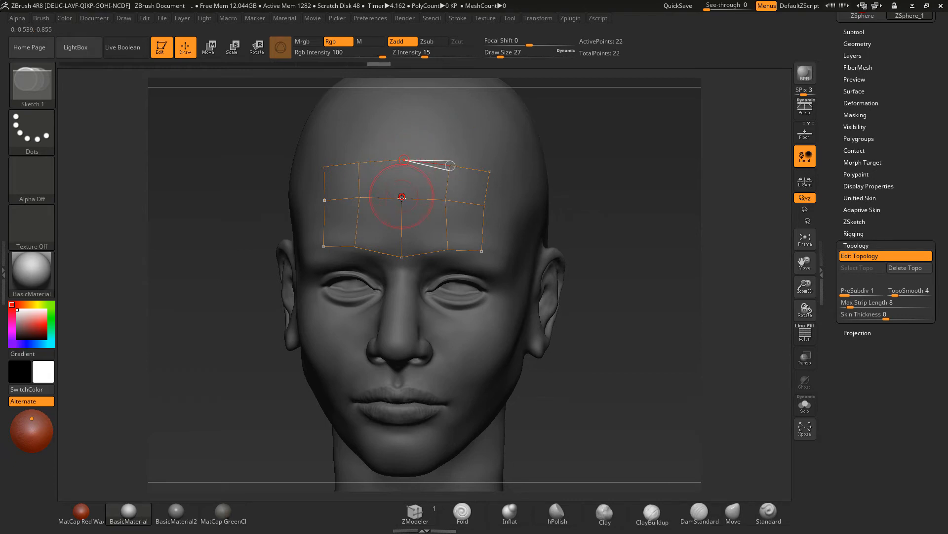
pyautogui.click(402, 198)
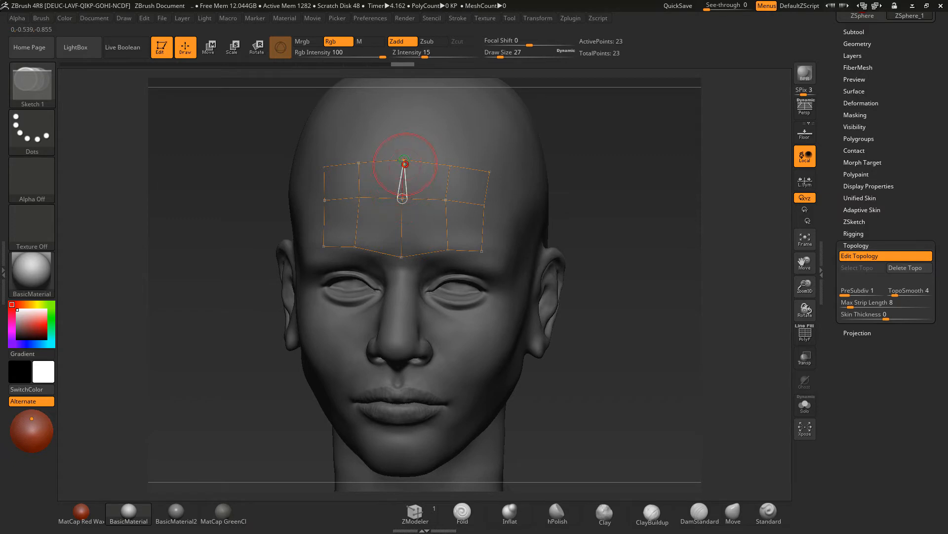
# Build a third row of forehead quads from the centreline outward, linking each new point to the row below
pyautogui.click(408, 129)
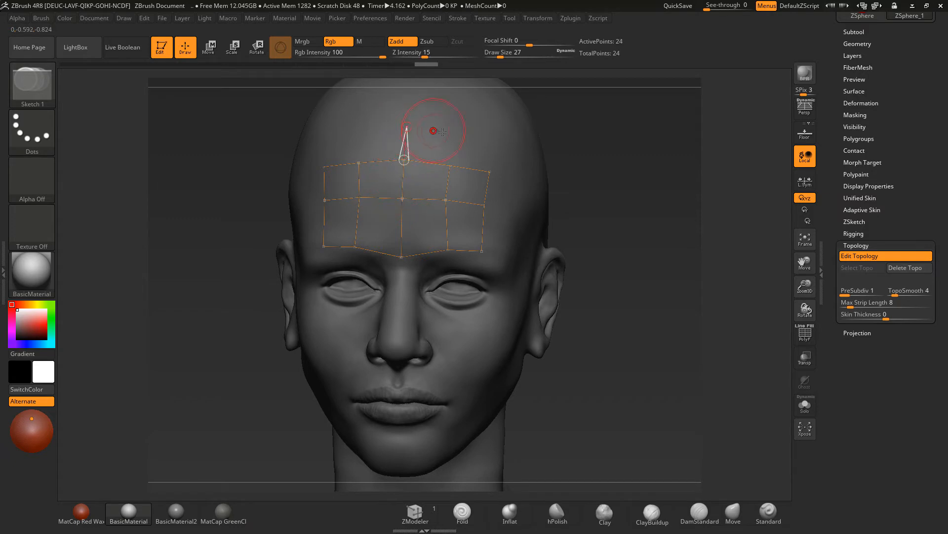
pyautogui.click(452, 132)
pyautogui.click(450, 166)
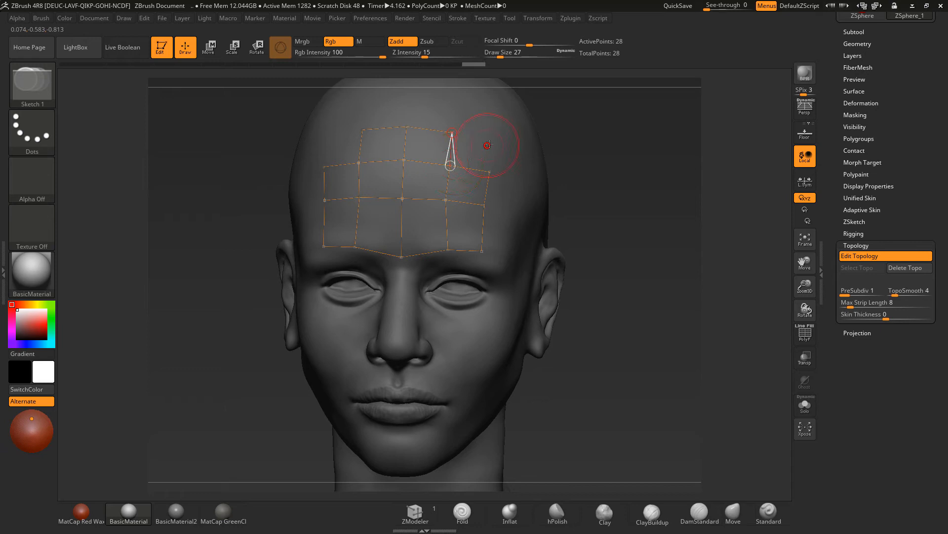
pyautogui.click(495, 141)
pyautogui.click(489, 171)
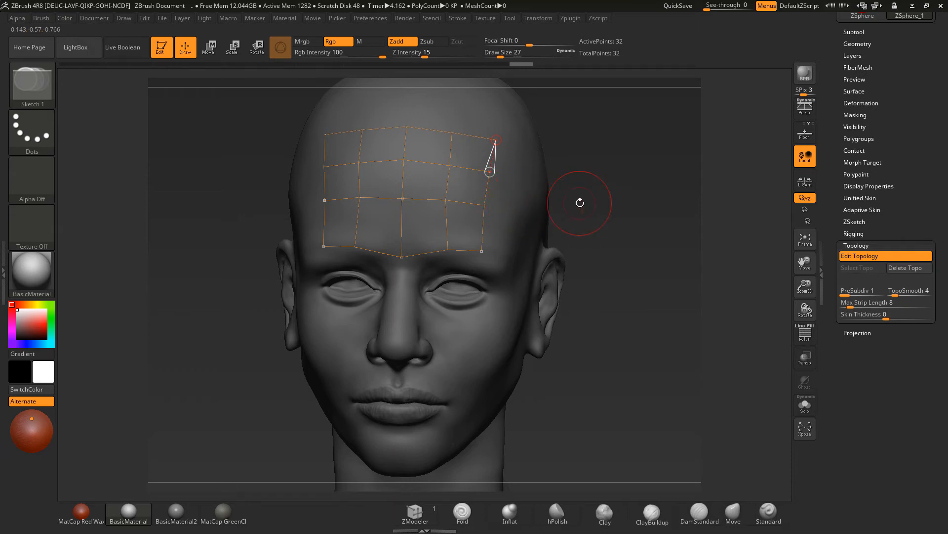
pyautogui.moveTo(619, 205); pyautogui.dragTo(540, 213)
pyautogui.click(523, 213)
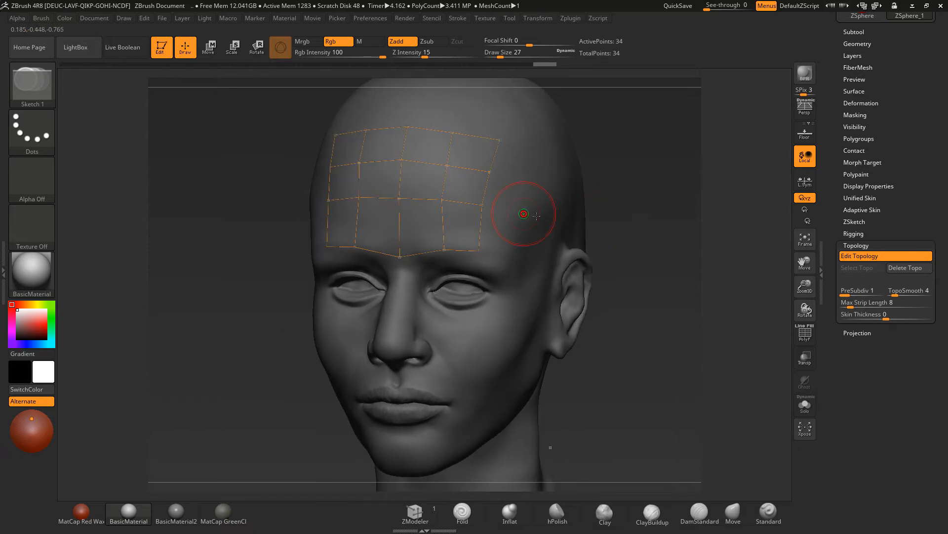
pyautogui.moveTo(636, 217); pyautogui.dragTo(642, 212)
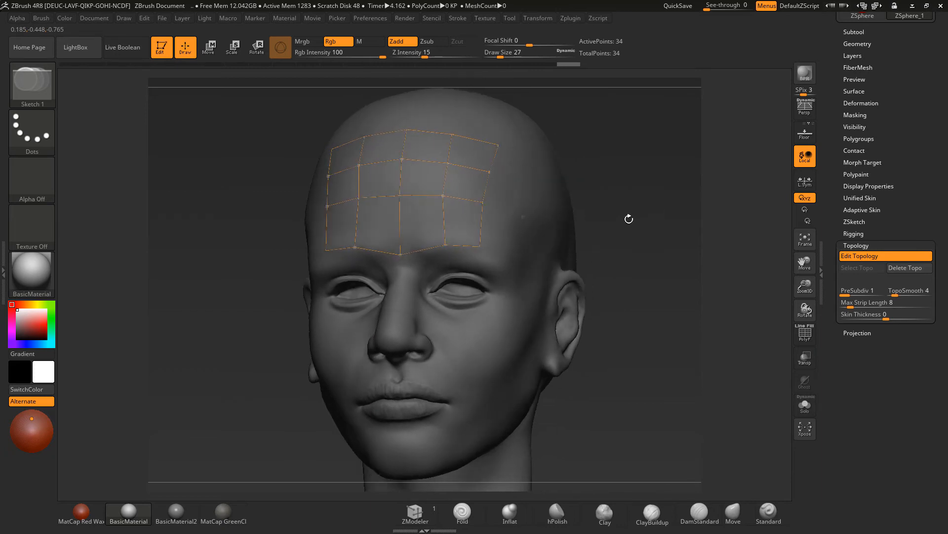
pyautogui.click(499, 204)
pyautogui.moveTo(622, 214); pyautogui.dragTo(575, 232)
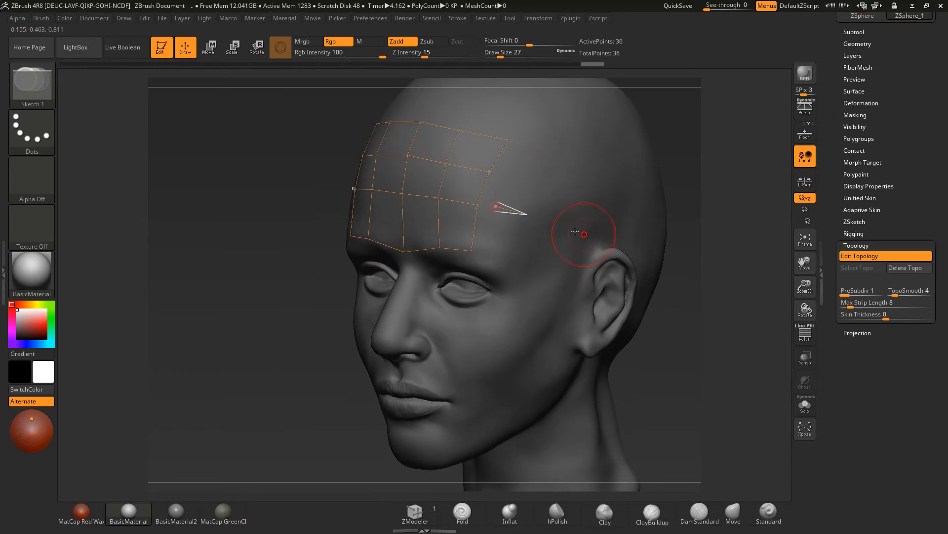
pyautogui.click(534, 191)
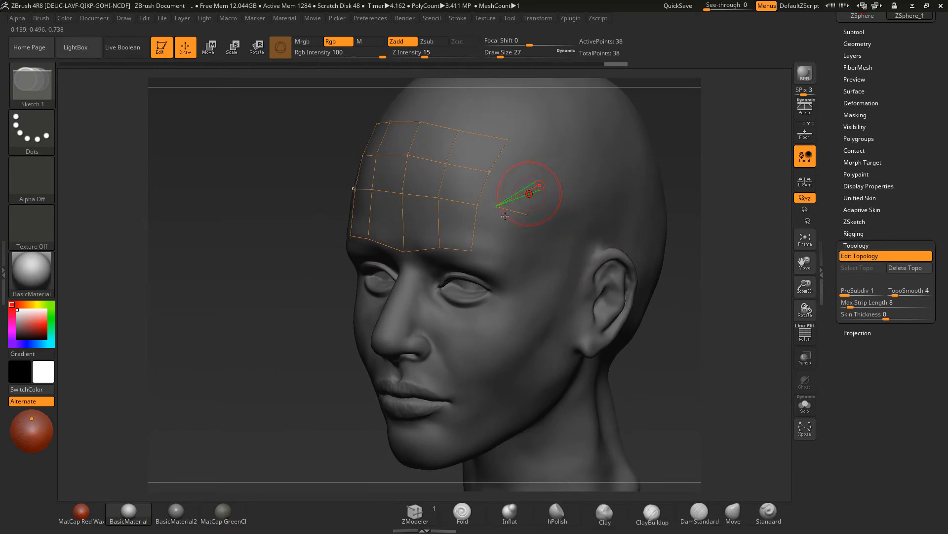
pyautogui.click(492, 246)
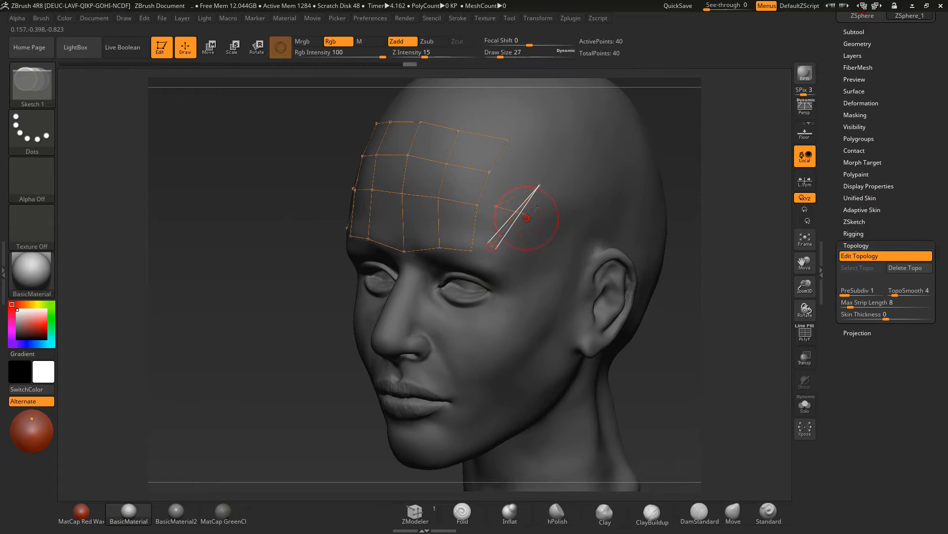
pyautogui.hotkey('ctrl', 'z')
pyautogui.hotkey('ctrl', 'z')
pyautogui.hotkey('ctrl', 'z')
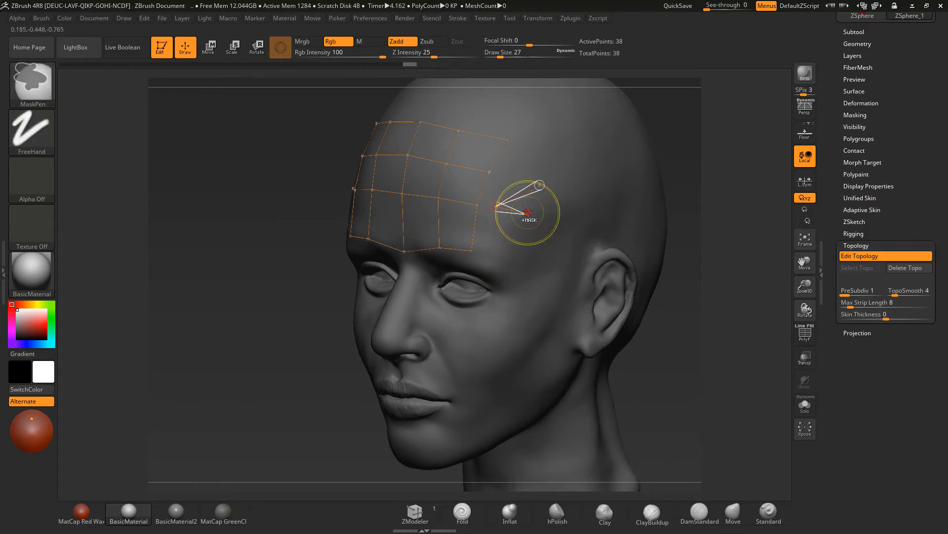
pyautogui.moveTo(706, 259); pyautogui.dragTo(738, 259)
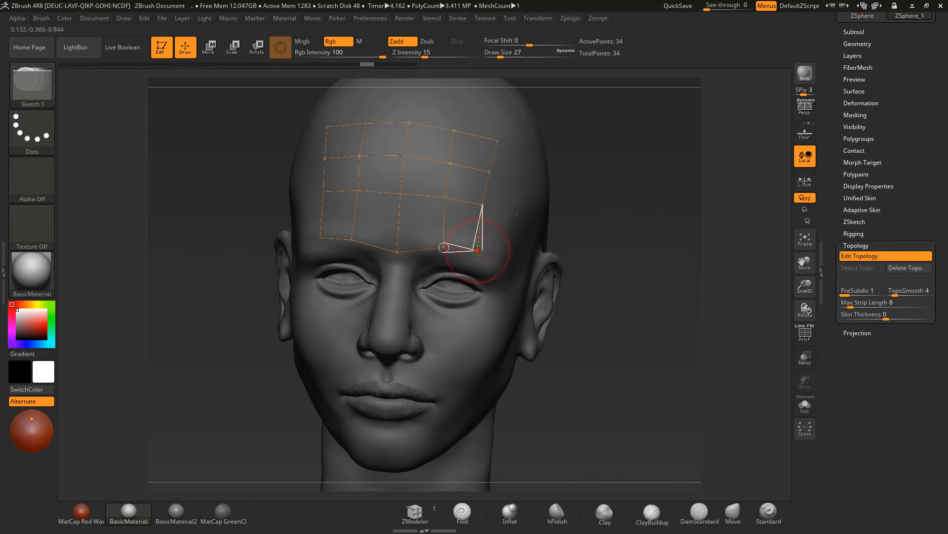
# Extend the two lowest forehead rows toward the temple with one mirrored quad each, linking the new points to the grid's outer edge
pyautogui.moveTo(582, 265); pyautogui.dragTo(507, 259)
pyautogui.click(504, 255)
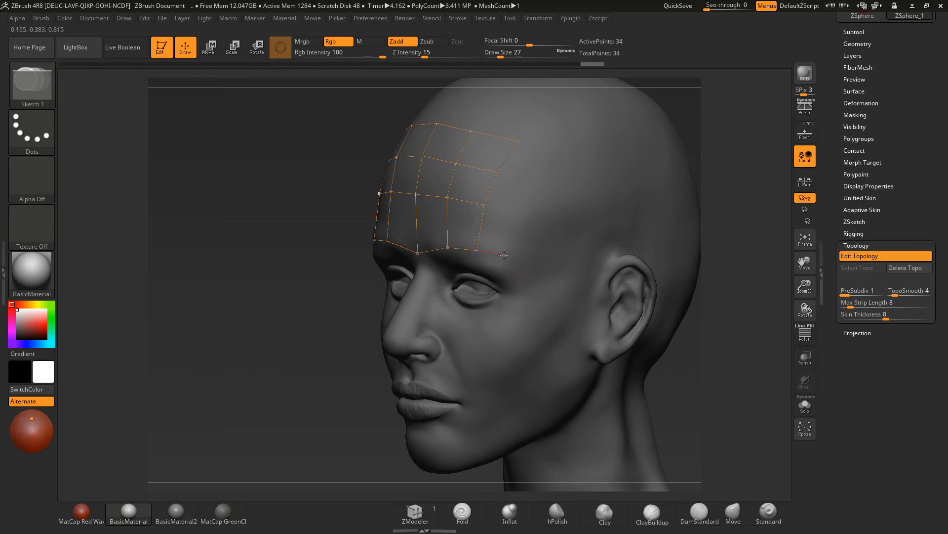
pyautogui.click(517, 213)
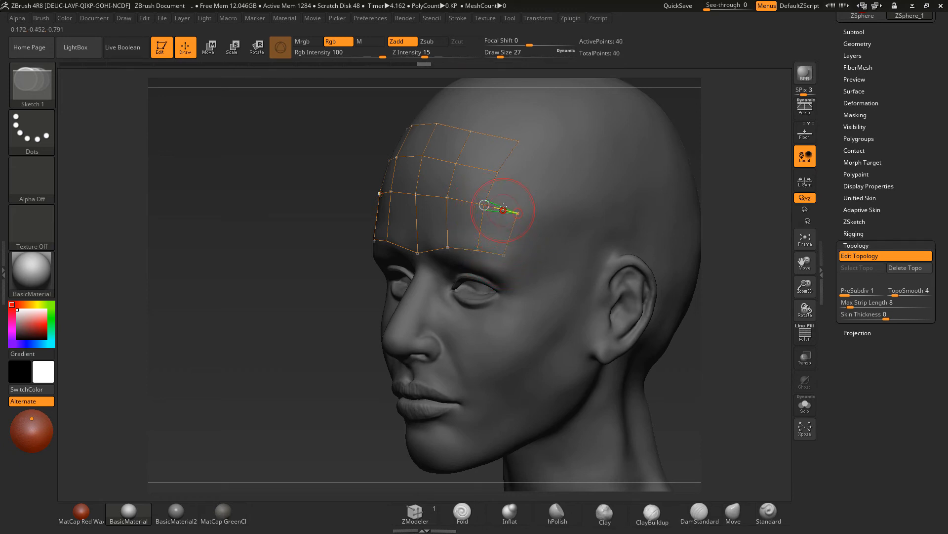
pyautogui.moveTo(723, 222); pyautogui.dragTo(591, 303)
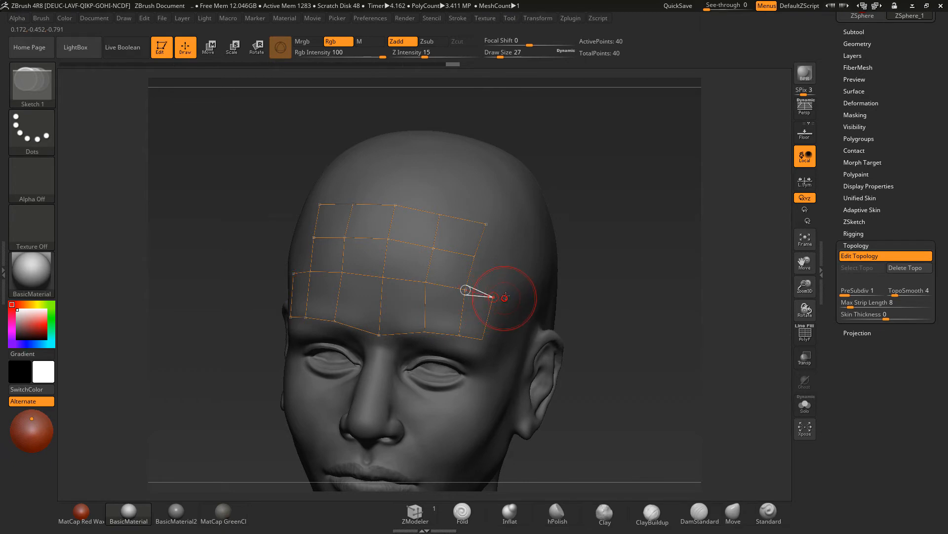
pyautogui.click(504, 265)
# Set the topology brush's draw size to 1
pyautogui.click(401, 206)
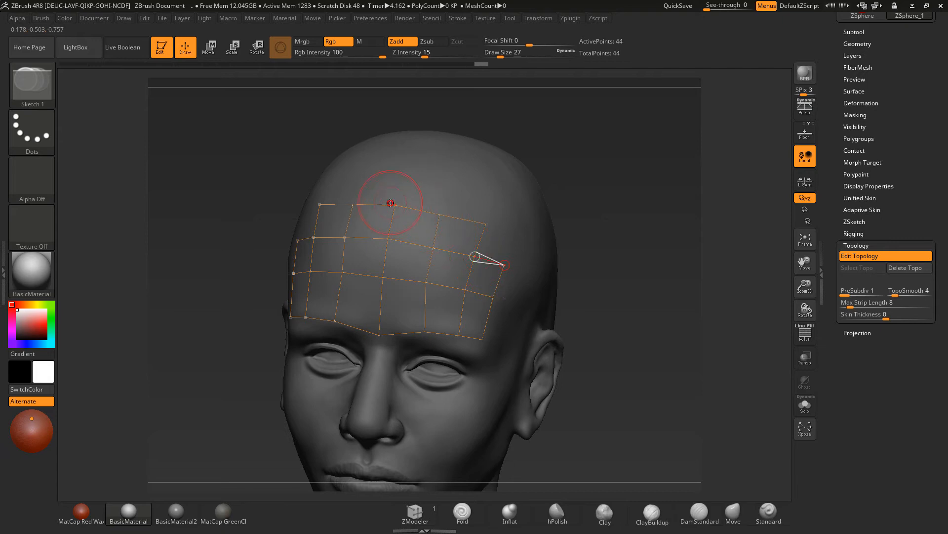
pyautogui.click(652, 148)
pyautogui.moveTo(646, 159)
pyautogui.mouseDown()
pyautogui.moveTo(672, 158)
pyautogui.moveTo(627, 153)
pyautogui.moveTo(608, 208)
pyautogui.moveTo(576, 252)
pyautogui.moveTo(593, 276)
pyautogui.moveTo(605, 262)
pyautogui.mouseUp()
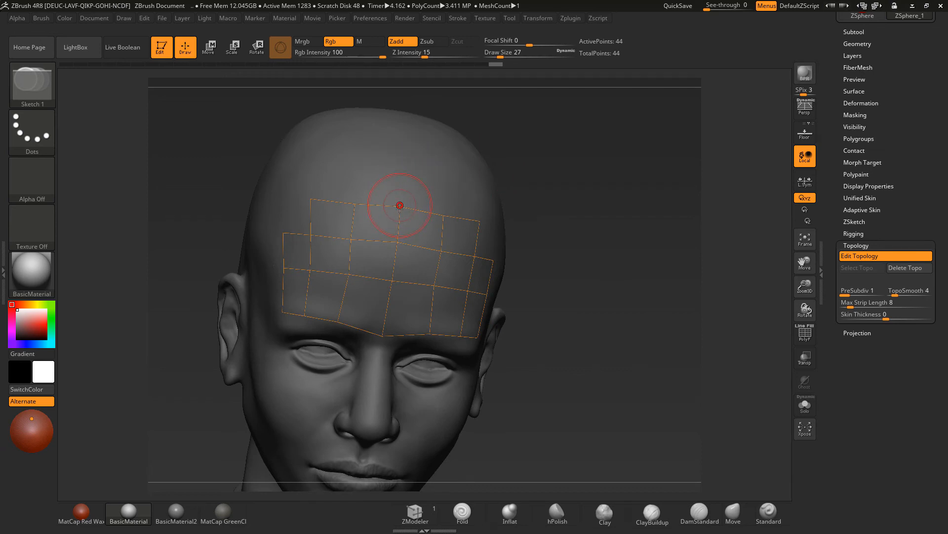
pyautogui.press('space')
pyautogui.moveTo(399, 198); pyautogui.dragTo(418, 202)
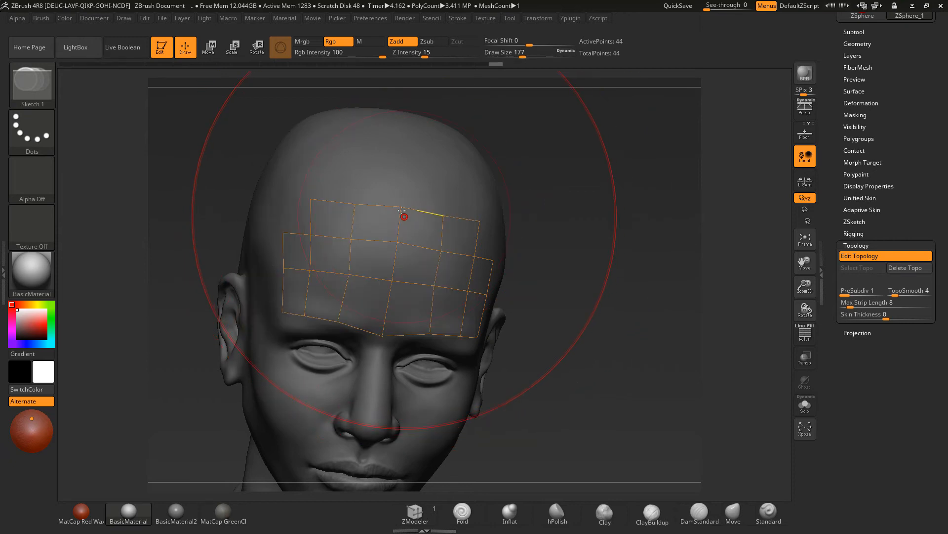
pyautogui.press('space')
pyautogui.moveTo(415, 206); pyautogui.dragTo(380, 209)
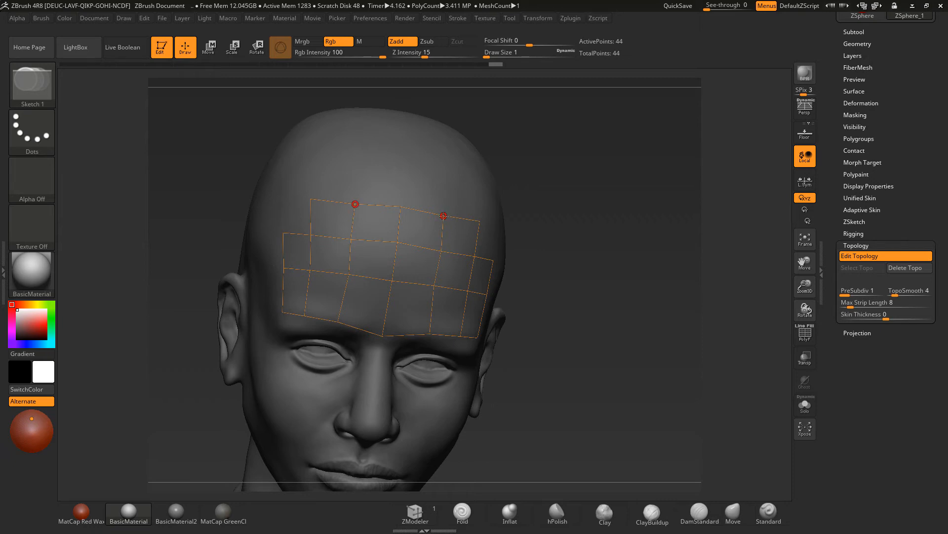
# Start a fourth forehead row with a mirrored quad beside the centreline, joined to the top edge of the third row
pyautogui.click(443, 215)
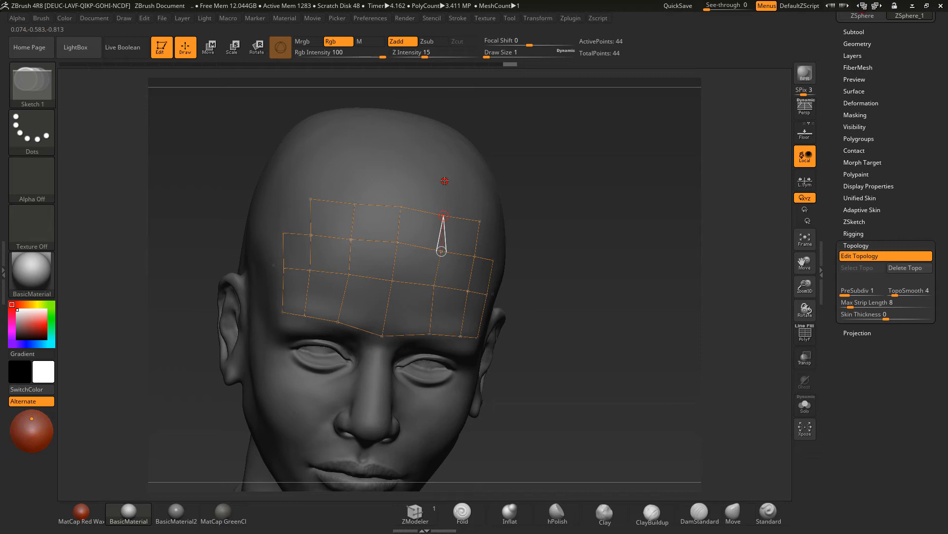
pyautogui.click(444, 181)
pyautogui.click(402, 166)
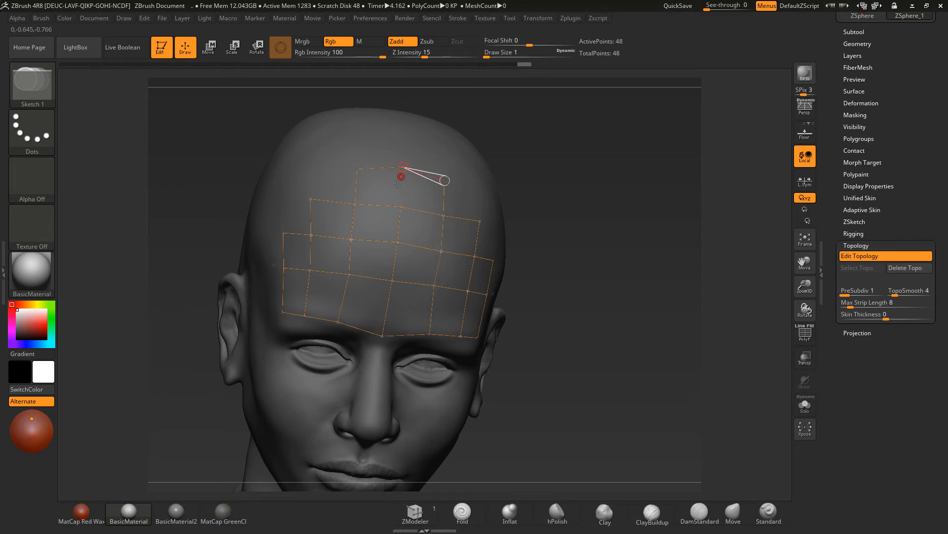
pyautogui.click(401, 206)
pyautogui.moveTo(574, 179); pyautogui.dragTo(478, 197)
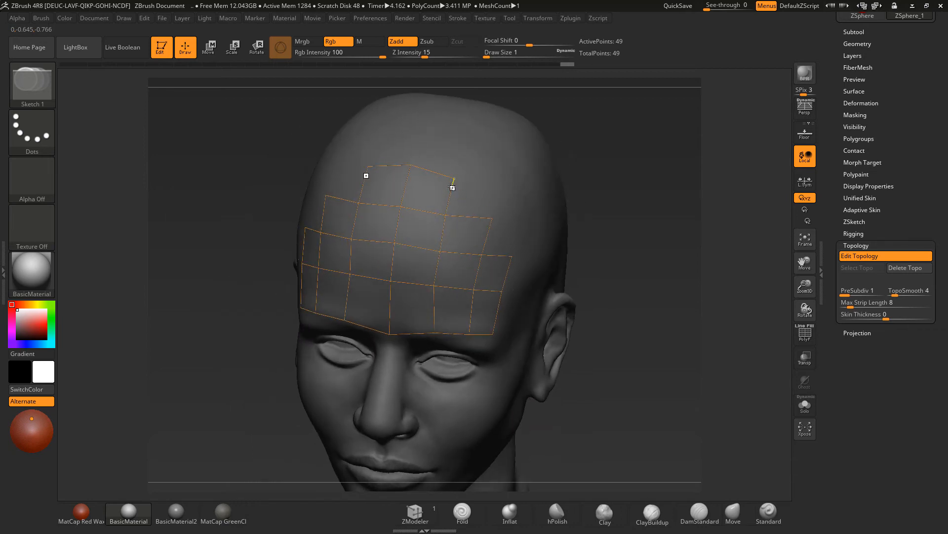
pyautogui.click(452, 187)
pyautogui.click(494, 191)
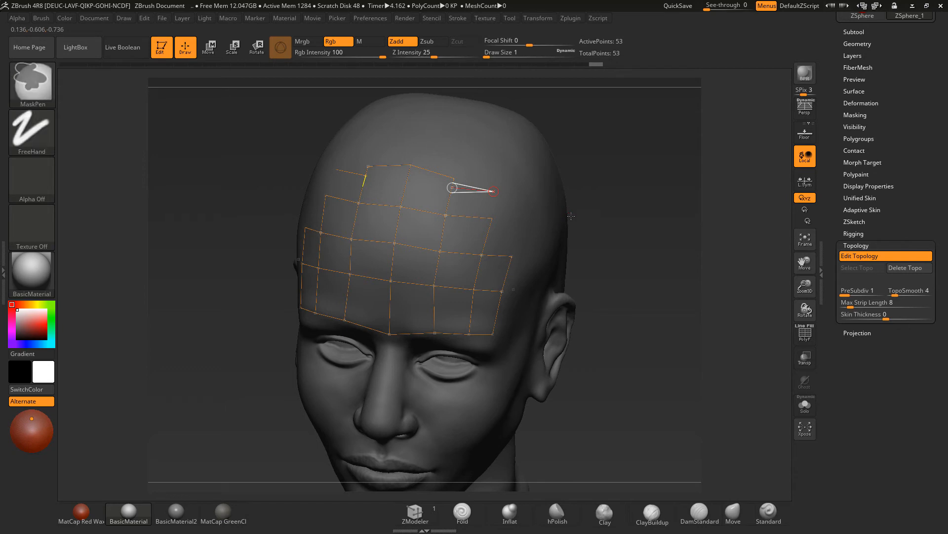
pyautogui.hotkey('ctrl', 'z')
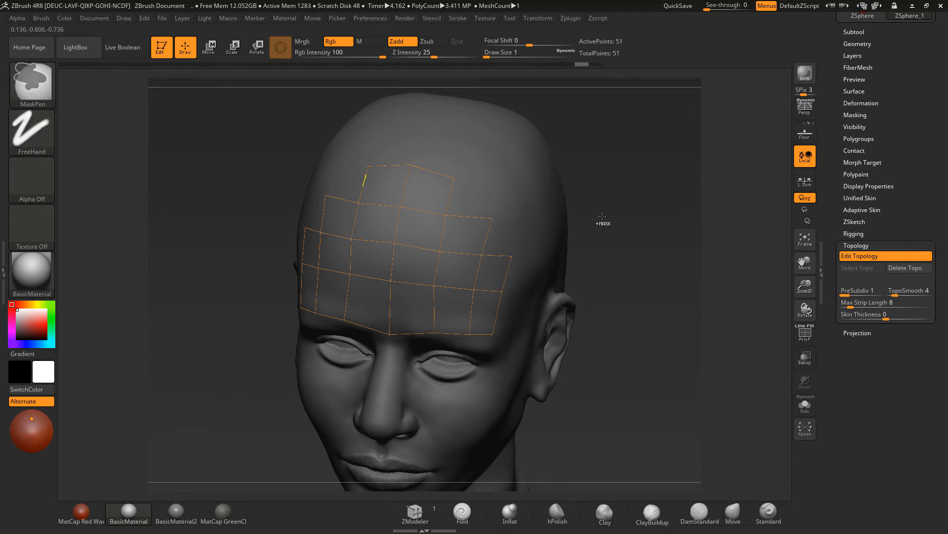
pyautogui.hotkey('ctrl', 'z')
# Add the next quad outward in the fourth forehead row, closing it at the outer corner of the third row
pyautogui.moveTo(603, 213); pyautogui.dragTo(616, 190)
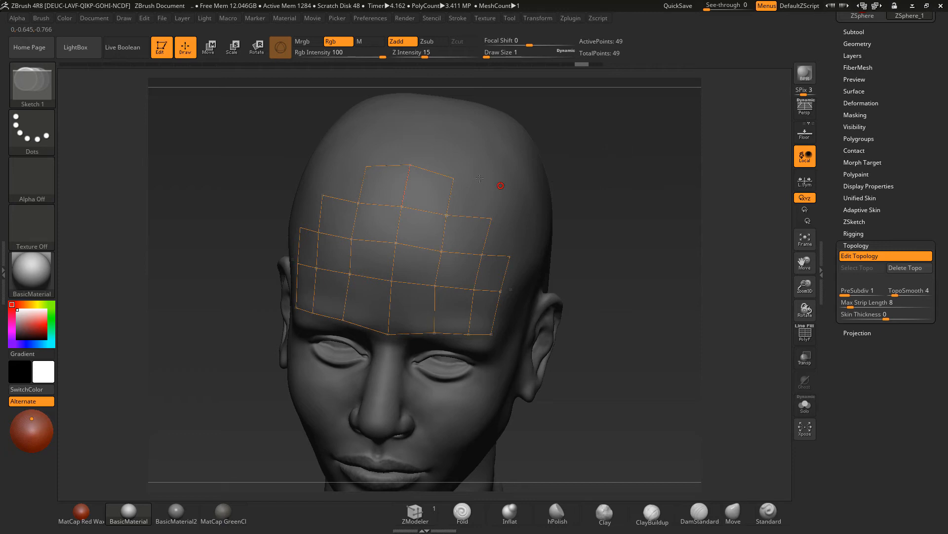
pyautogui.click(454, 178)
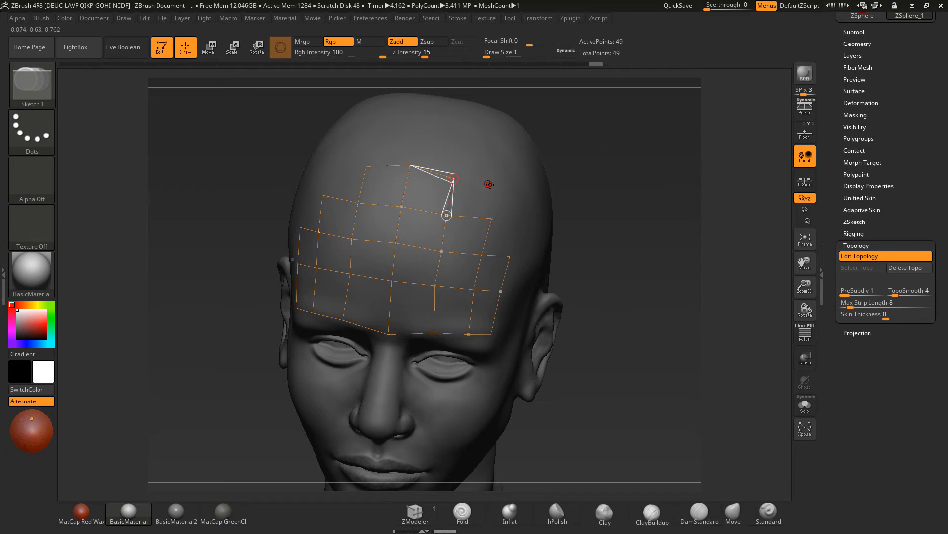
pyautogui.click(493, 185)
pyautogui.click(492, 219)
pyautogui.moveTo(618, 238); pyautogui.dragTo(634, 250)
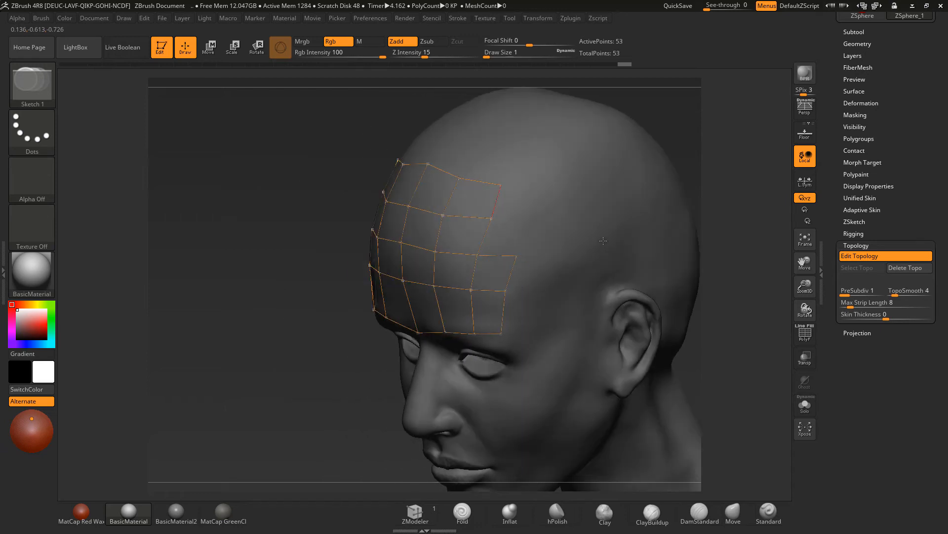
pyautogui.keyDown('alt'); pyautogui.moveTo(735, 209); pyautogui.dragTo(559, 171); pyautogui.keyUp('alt')
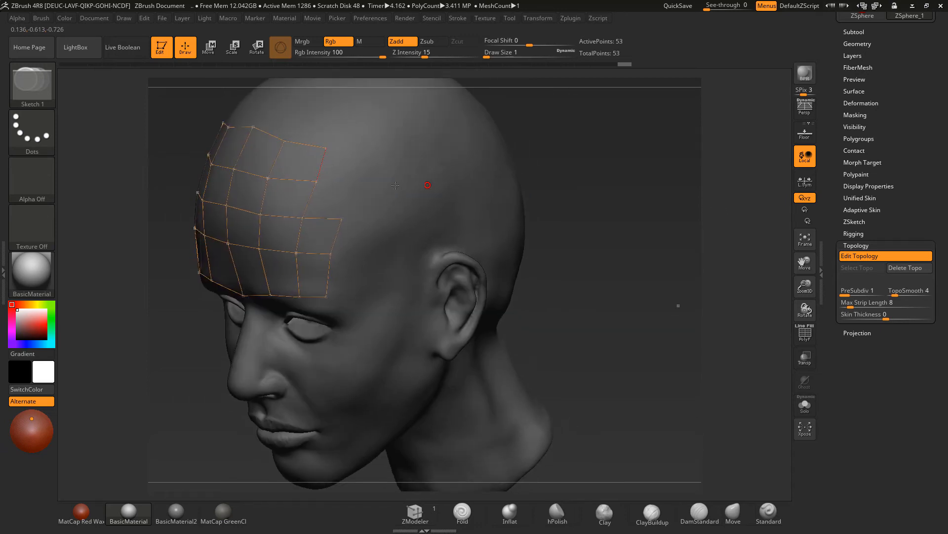
pyautogui.click(367, 155)
pyautogui.click(399, 242)
pyautogui.click(358, 311)
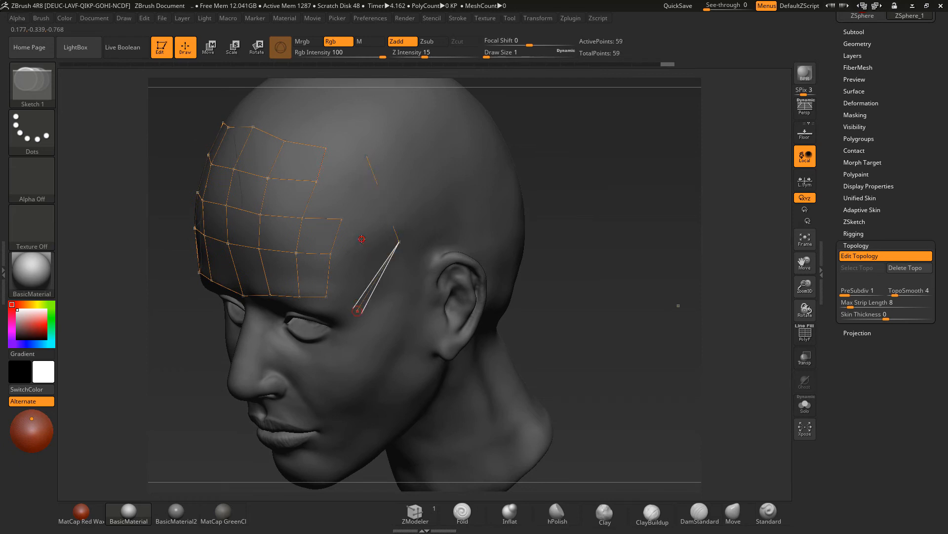
pyautogui.click(362, 239)
pyautogui.moveTo(566, 255); pyautogui.dragTo(593, 239)
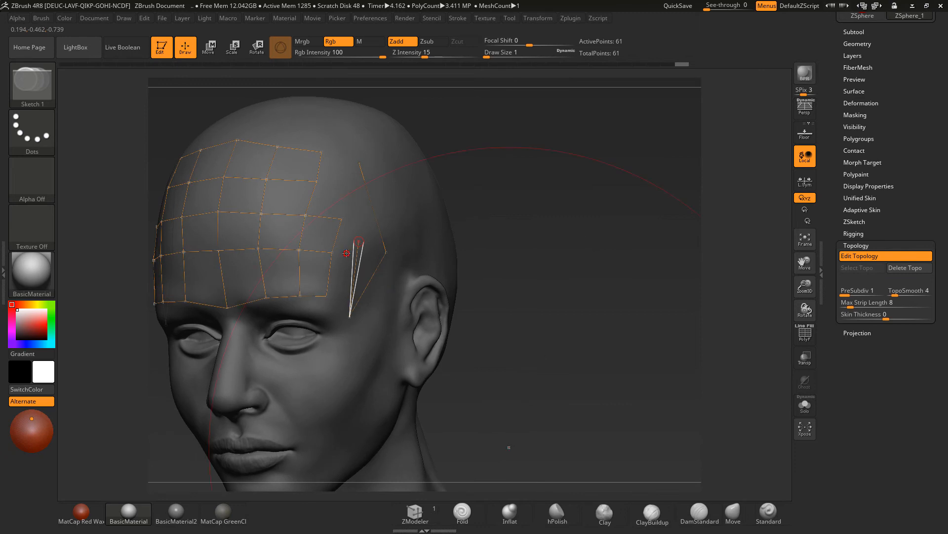
pyautogui.keyDown('alt'); pyautogui.click(359, 241); pyautogui.keyUp('alt')
pyautogui.keyDown('alt'); pyautogui.click(349, 317); pyautogui.keyUp('alt')
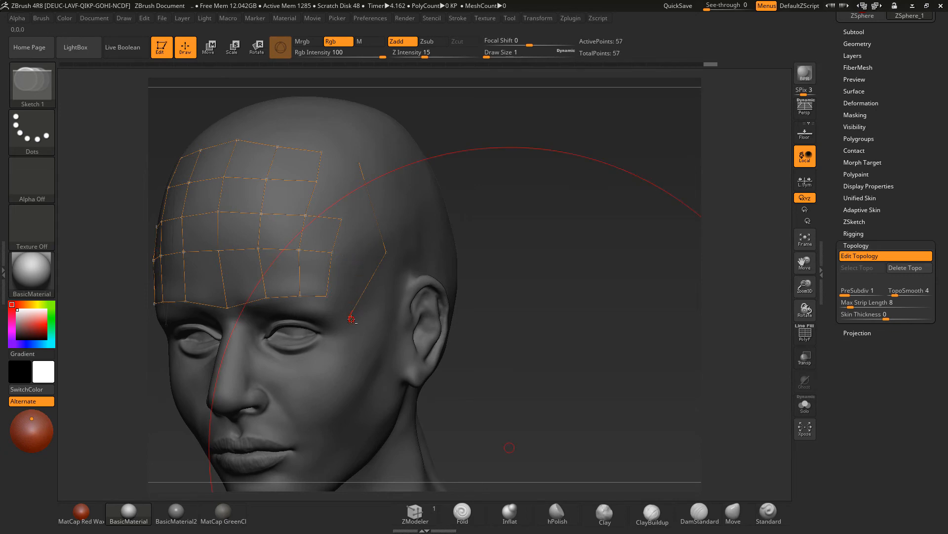
pyautogui.click(384, 250)
pyautogui.keyDown('alt'); pyautogui.click(387, 251); pyautogui.keyUp('alt')
# Delete the stray topology point floating off the head beside the neck
pyautogui.keyDown('alt'); pyautogui.moveTo(641, 159); pyautogui.dragTo(496, 130); pyautogui.keyUp('alt')
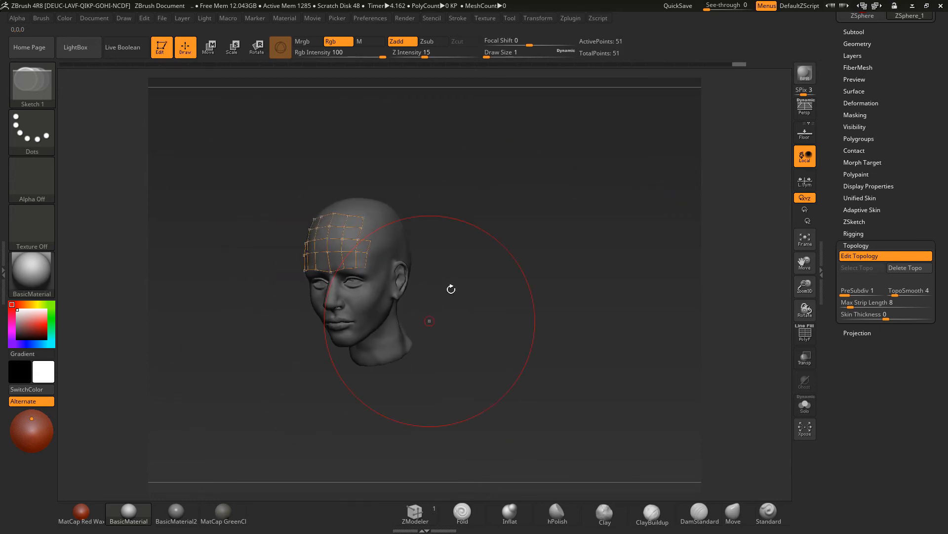
pyautogui.keyDown('alt'); pyautogui.click(429, 321); pyautogui.keyUp('alt')
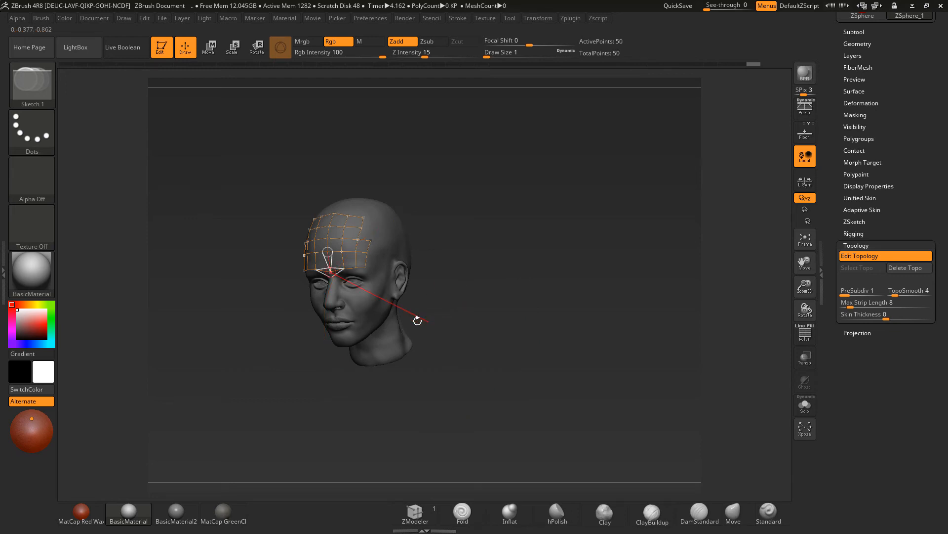
pyautogui.moveTo(451, 299); pyautogui.dragTo(546, 163)
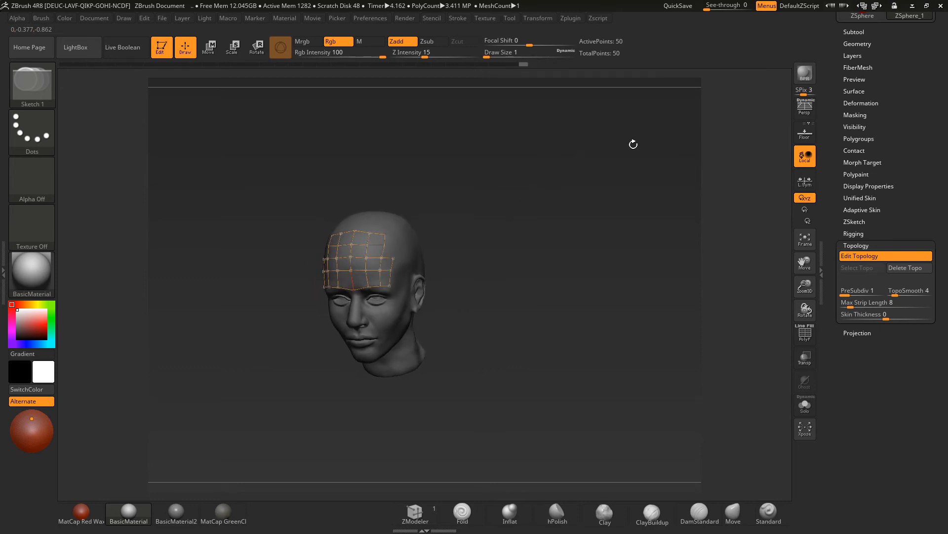
# Extend the third and fourth forehead rows with one outer quad each, completing the grid's outermost column at the temple
pyautogui.moveTo(510, 178); pyautogui.dragTo(605, 256)
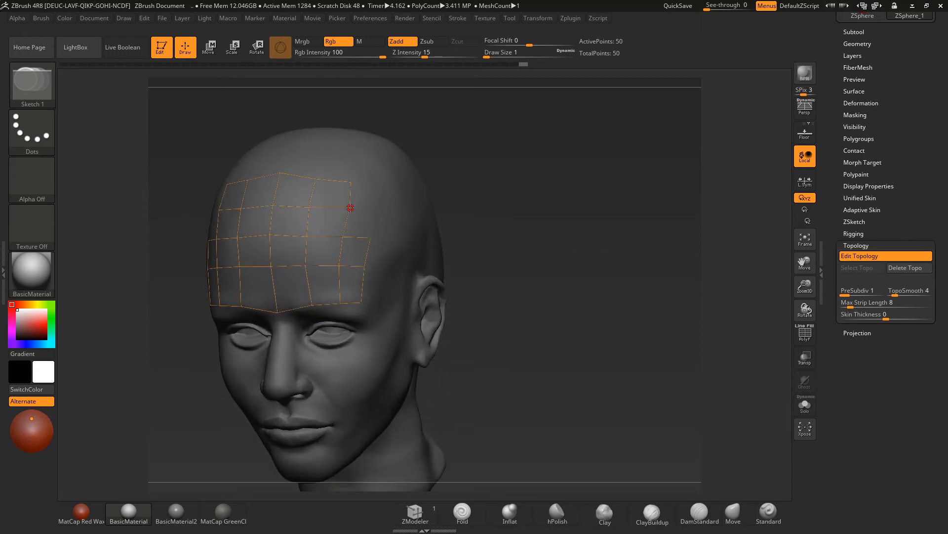
pyautogui.click(373, 211)
pyautogui.click(378, 179)
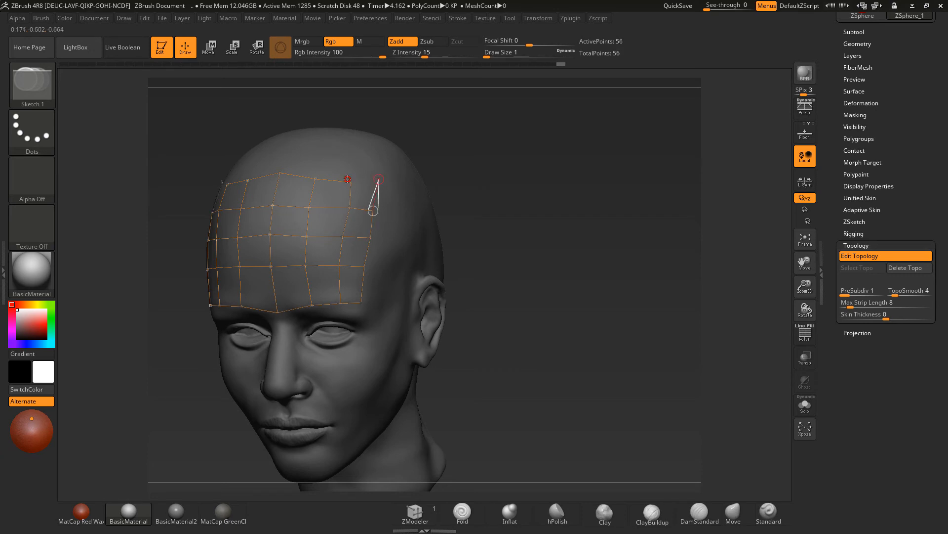
pyautogui.click(350, 181)
# Draw a mirrored quad from the centreline point between the eyebrows, down to the nose bridge, out beside the nose and back via the inner brow
pyautogui.moveTo(488, 230); pyautogui.dragTo(520, 185)
pyautogui.keyDown('alt'); pyautogui.moveTo(468, 265); pyautogui.dragTo(708, 239); pyautogui.keyUp('alt')
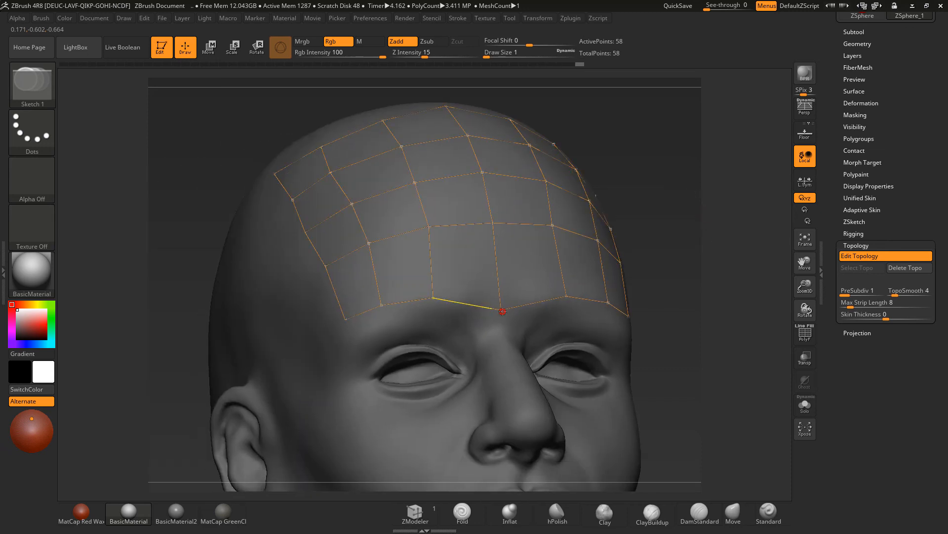
pyautogui.moveTo(501, 310); pyautogui.dragTo(503, 335)
pyautogui.click(503, 336)
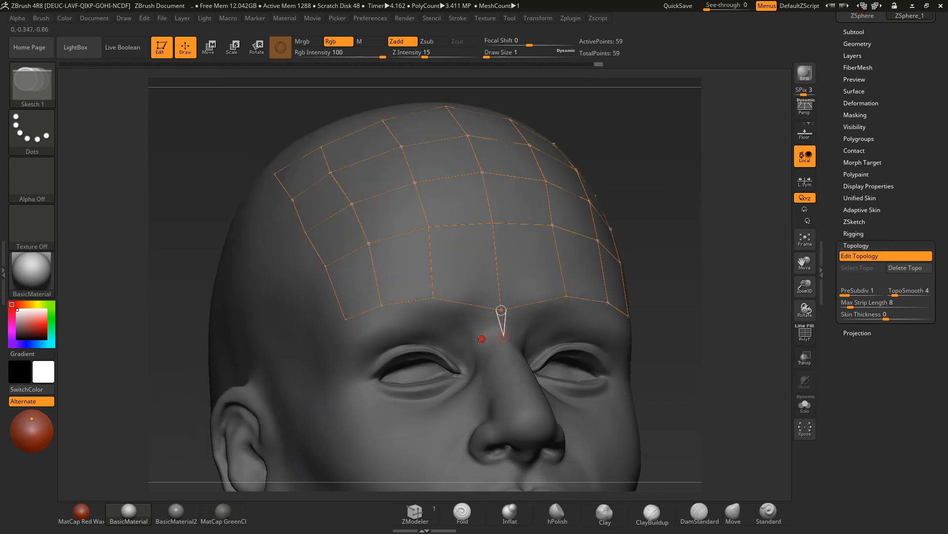
pyautogui.click(478, 348)
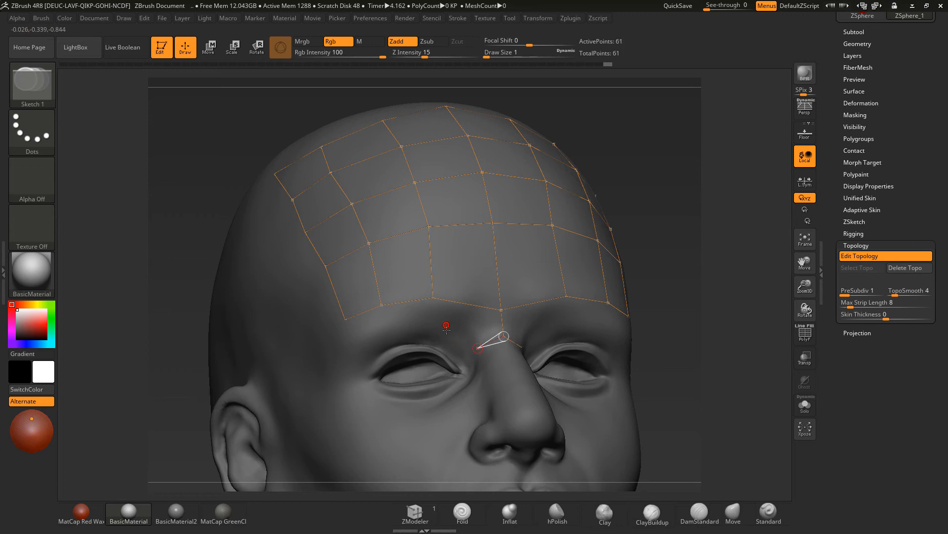
pyautogui.click(453, 328)
pyautogui.click(465, 316)
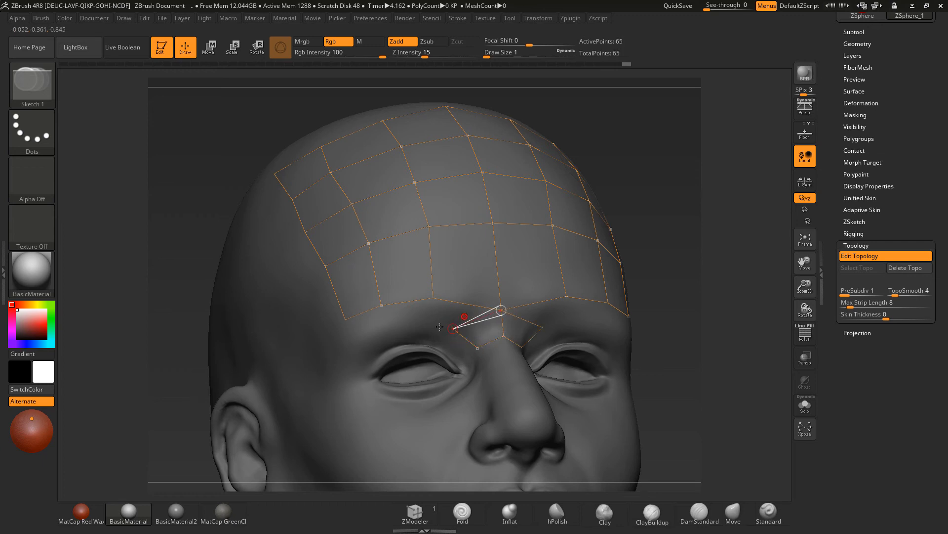
# Draw the mirrored row of quads along the brow, from above the inner eye out to the forehead grid's outer corner
pyautogui.click(426, 325)
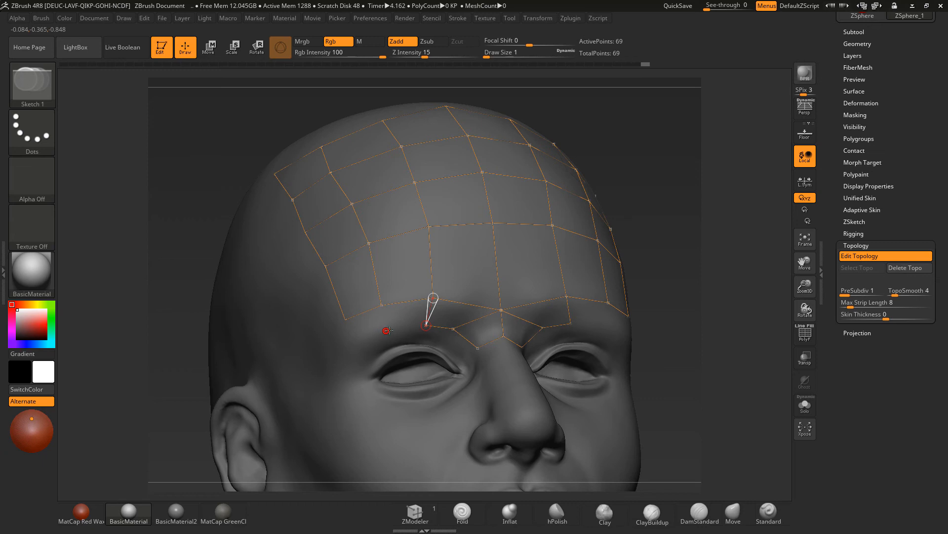
pyautogui.click(390, 330)
pyautogui.click(357, 344)
pyautogui.click(346, 320)
# Draw the mirrored eye loop from the outer brow down around the lower lid and back up to the side of the nose bridge
pyautogui.click(350, 374)
pyautogui.click(363, 402)
pyautogui.click(407, 413)
pyautogui.click(444, 409)
pyautogui.click(470, 389)
pyautogui.click(478, 349)
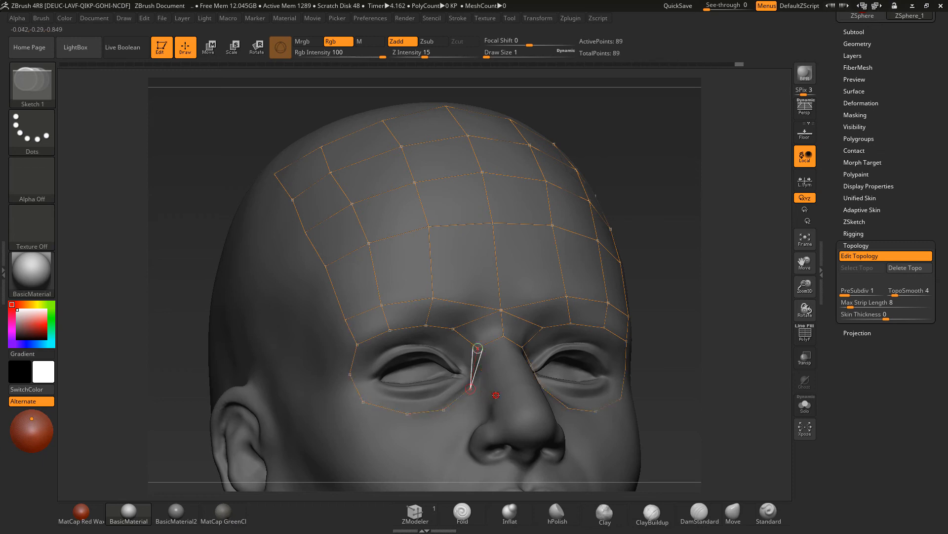
# Add a mirrored quad down the side of the nose and close the upper nose-bridge quad at the centreline
pyautogui.click(489, 397)
pyautogui.click(495, 363)
pyautogui.click(478, 349)
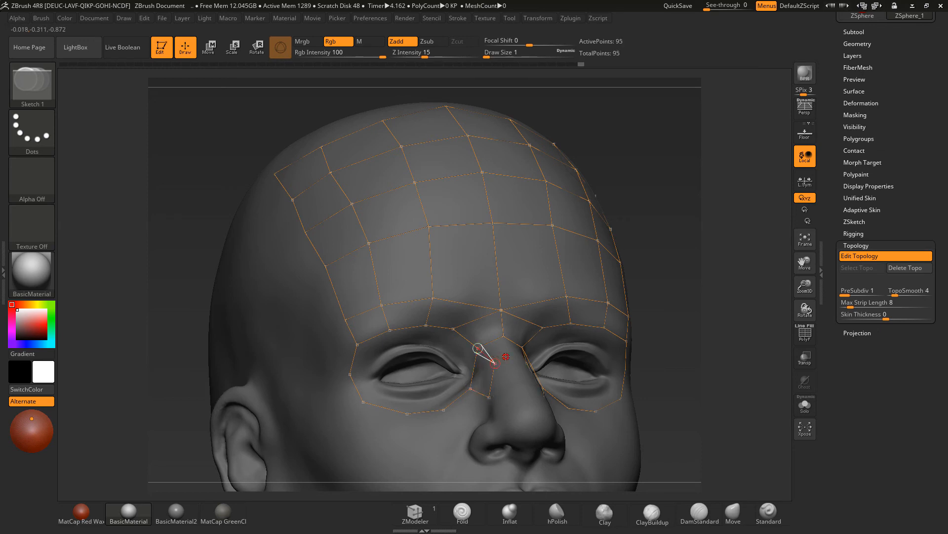
pyautogui.click(503, 337)
pyautogui.click(512, 360)
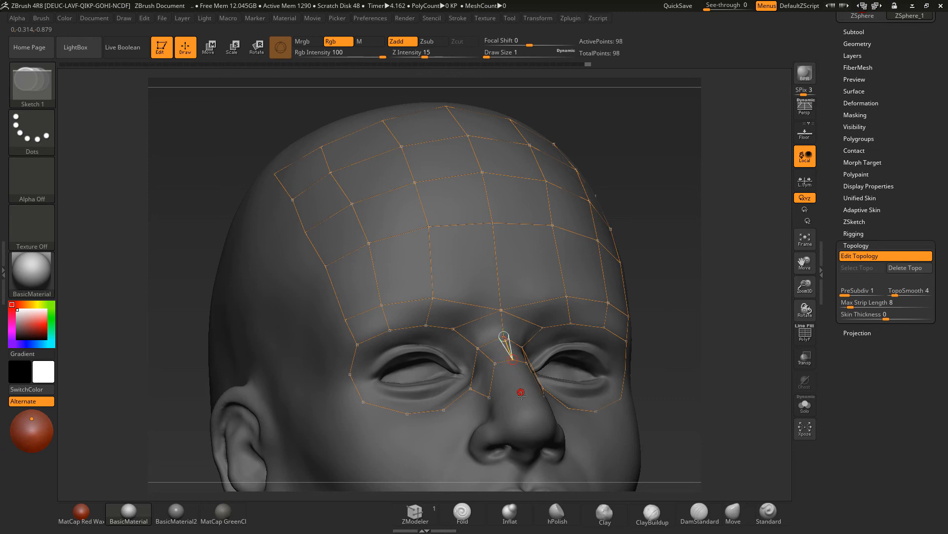
pyautogui.click(521, 392)
pyautogui.click(489, 397)
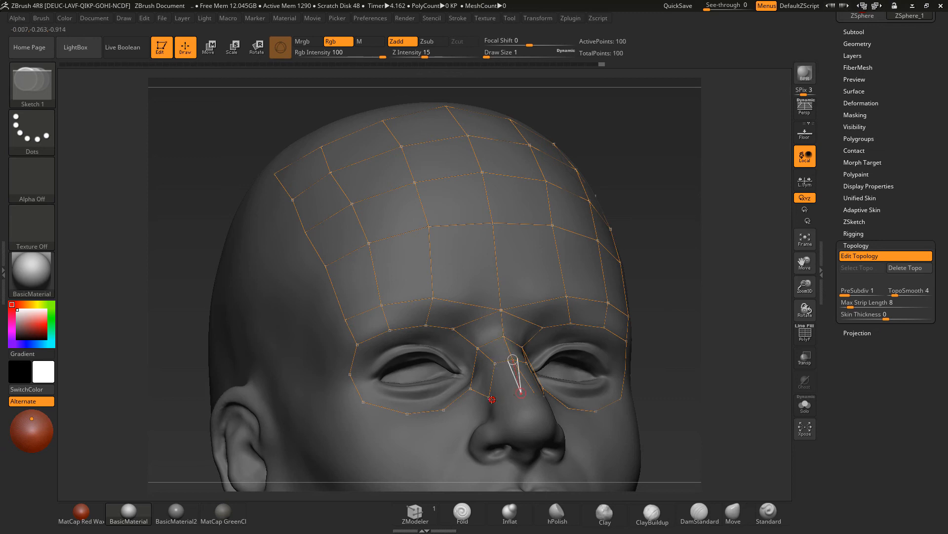
pyautogui.hotkey('ctrl', 'z')
pyautogui.hotkey('ctrl', 'z')
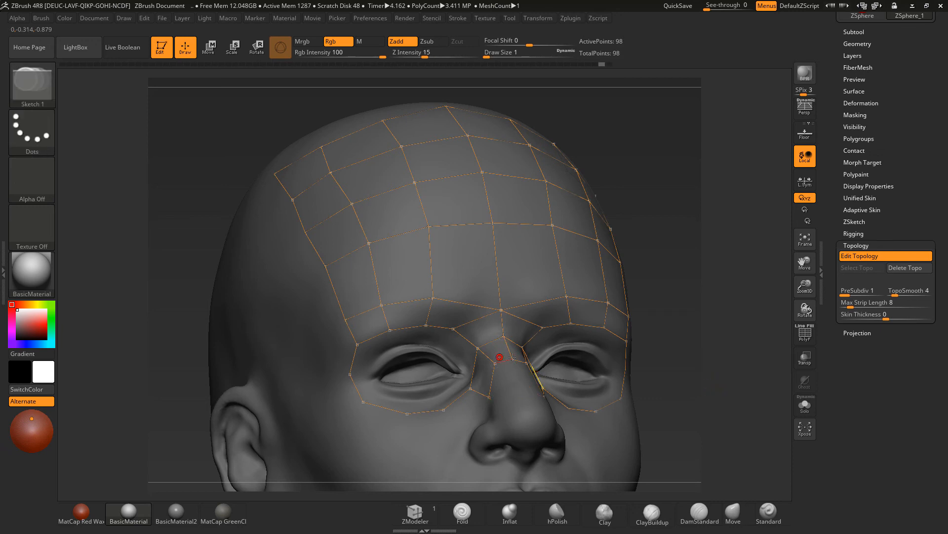
# Add the next mirrored quad down the nose bridge, from the centreline point out to the lower corner of the nose-side quad
pyautogui.click(512, 361)
pyautogui.click(524, 394)
pyautogui.click(489, 397)
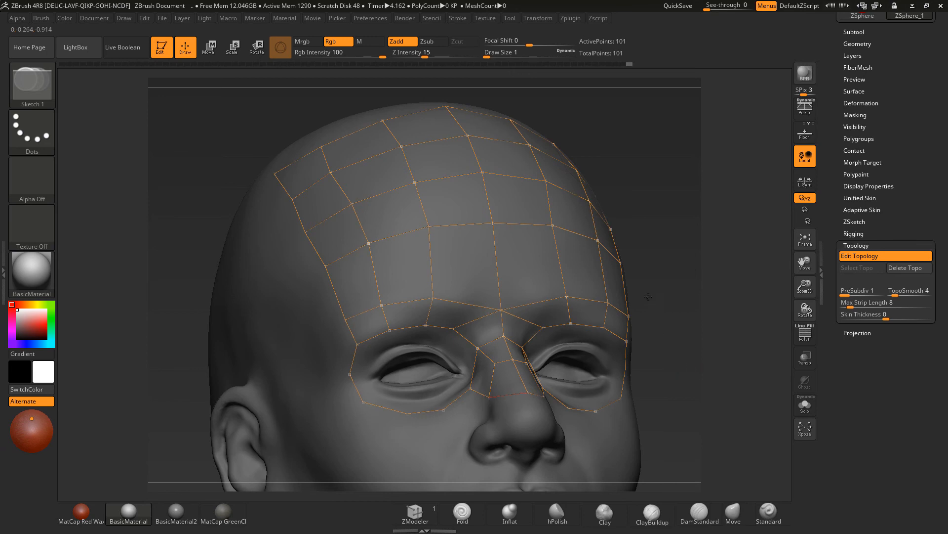
# Preview the adaptive skin of the topology, set its density to 1 and return to the topology wireframe
pyautogui.keyDown('alt'); pyautogui.moveTo(648, 297); pyautogui.dragTo(609, 218); pyautogui.keyUp('alt')
pyautogui.moveTo(620, 311); pyautogui.dragTo(667, 321)
pyautogui.press('a')
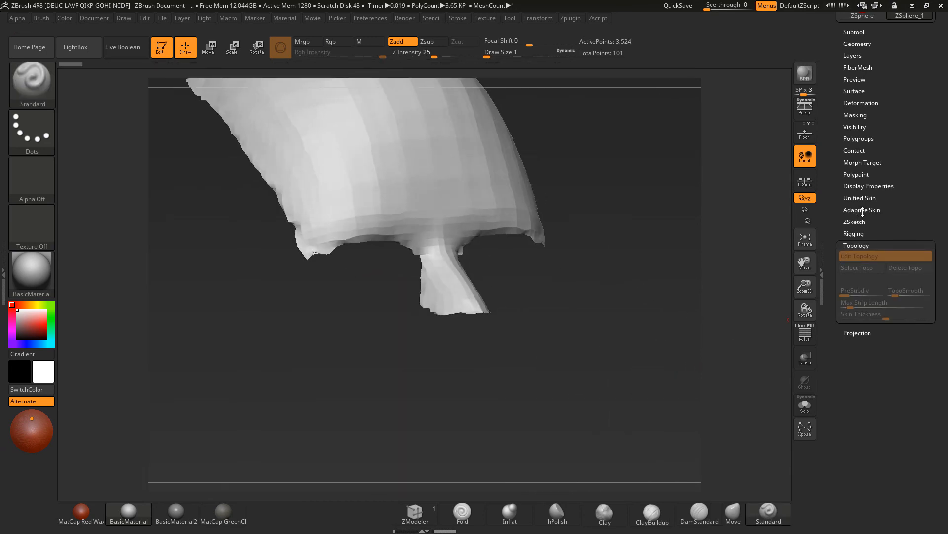
pyautogui.click(862, 211)
pyautogui.moveTo(897, 222); pyautogui.dragTo(884, 223)
pyautogui.click(841, 235)
pyautogui.moveTo(618, 285)
pyautogui.mouseDown()
pyautogui.moveTo(632, 296)
pyautogui.moveTo(608, 276)
pyautogui.moveTo(626, 288)
pyautogui.mouseUp()
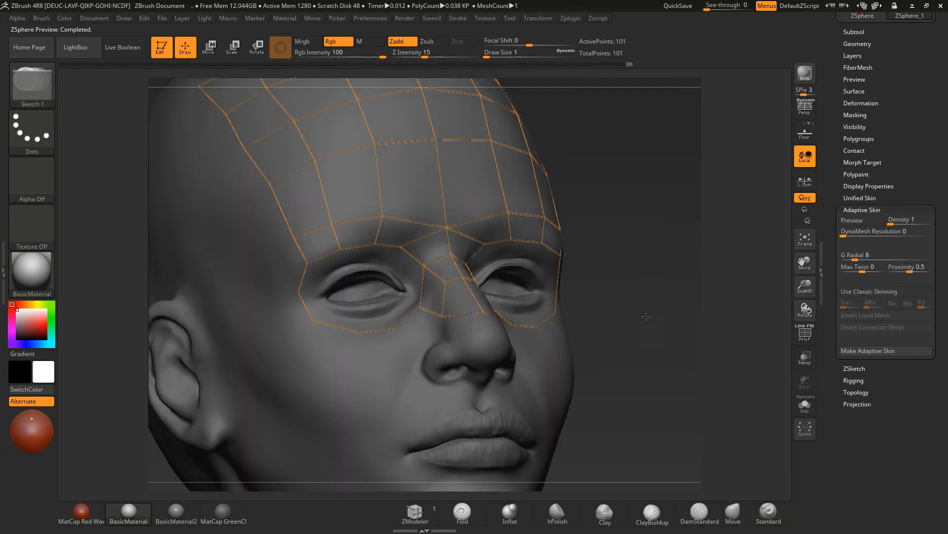
# Draw mirrored quads outside the eye loop, one on the cheek below the eye and one at the outer eye corner
pyautogui.moveTo(626, 294); pyautogui.dragTo(405, 357)
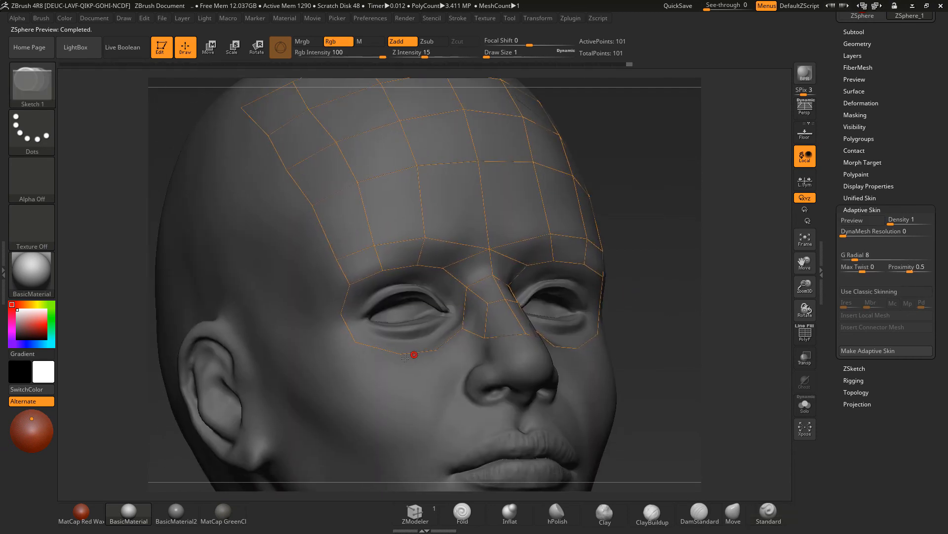
pyautogui.click(394, 383)
pyautogui.click(346, 374)
pyautogui.click(355, 342)
pyautogui.click(313, 329)
pyautogui.click(341, 314)
# Connect the outer eye quad to the brow's outer corner and add a mirrored temple quad up to the fourth forehead row
pyautogui.click(337, 260)
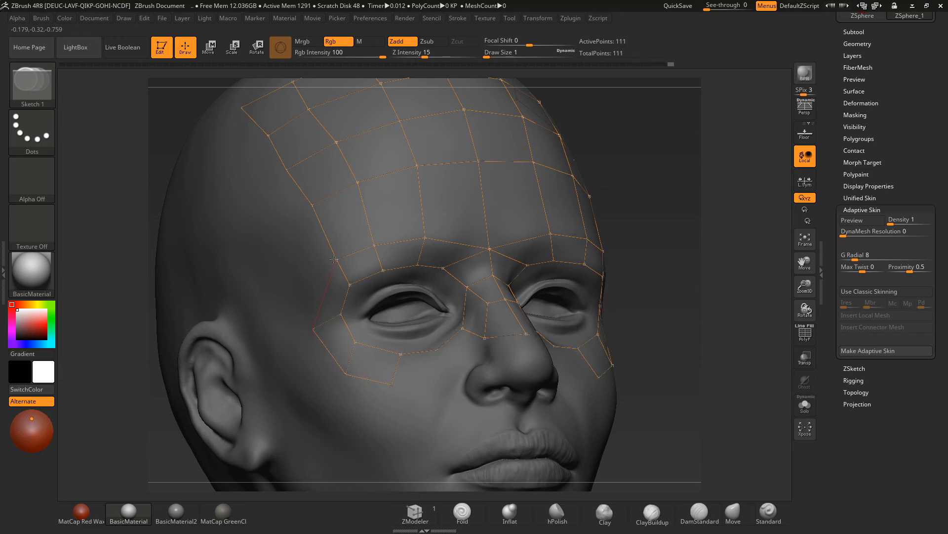
pyautogui.click(277, 243)
pyautogui.click(311, 206)
# Draw a mirrored quad on the side of the nose above the nostril wing, starting from the lower corner of the bridge quads
pyautogui.moveTo(672, 308); pyautogui.dragTo(543, 316)
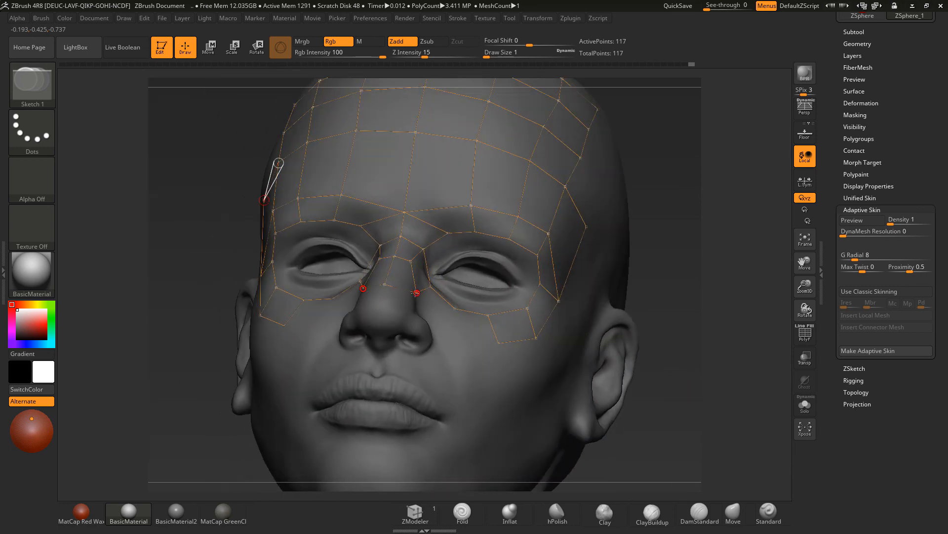
pyautogui.moveTo(669, 322); pyautogui.dragTo(613, 317)
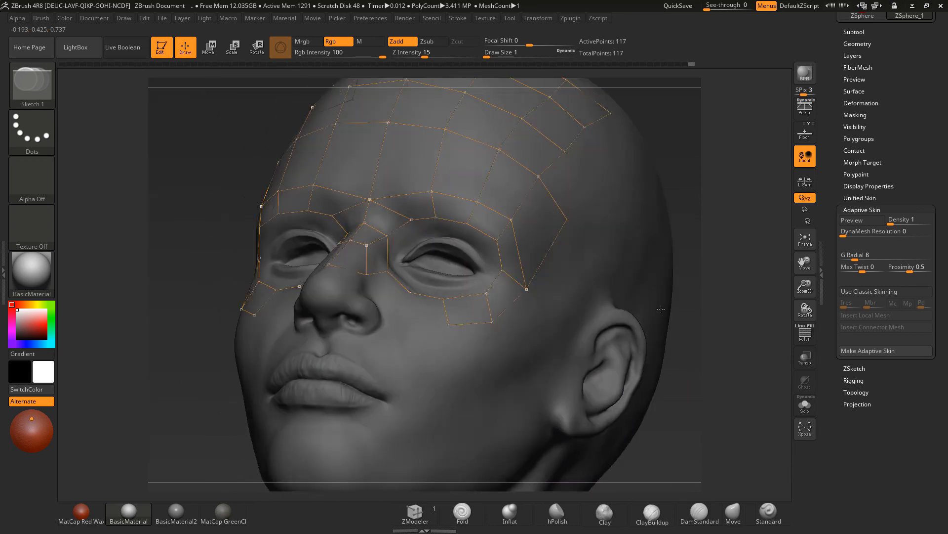
pyautogui.keyDown('alt'); pyautogui.click(366, 269); pyautogui.keyUp('alt')
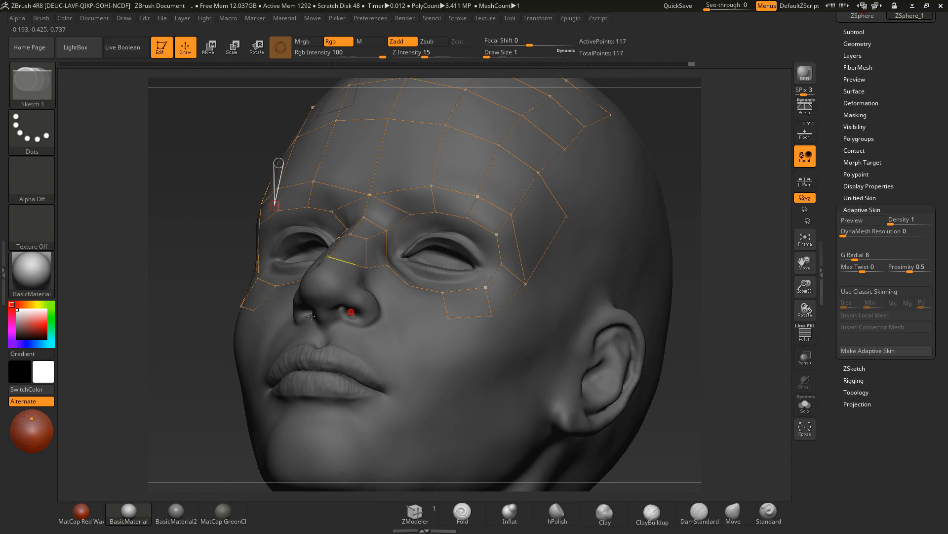
pyautogui.moveTo(171, 334)
pyautogui.mouseDown()
pyautogui.moveTo(137, 332)
pyautogui.moveTo(162, 333)
pyautogui.mouseUp()
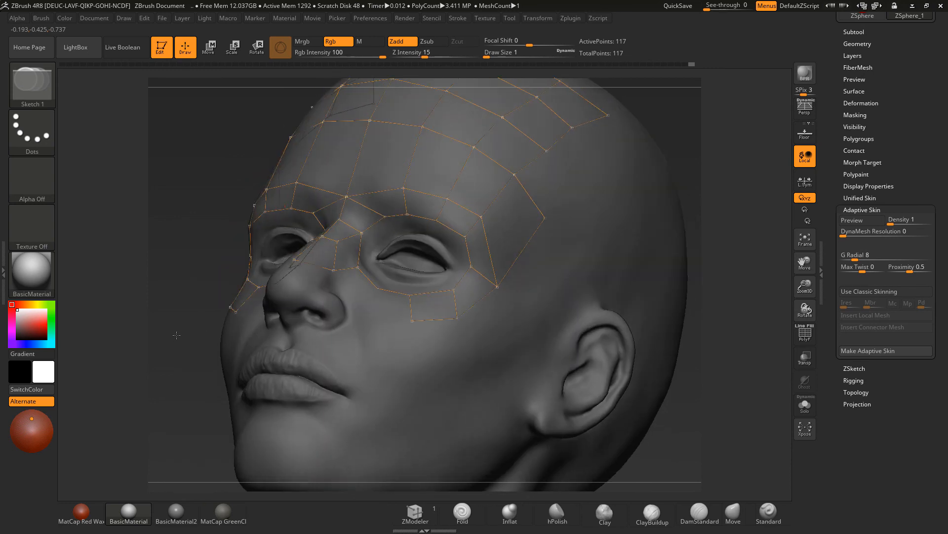
pyautogui.click(333, 270)
pyautogui.click(321, 292)
pyautogui.click(337, 299)
pyautogui.click(345, 286)
pyautogui.click(335, 271)
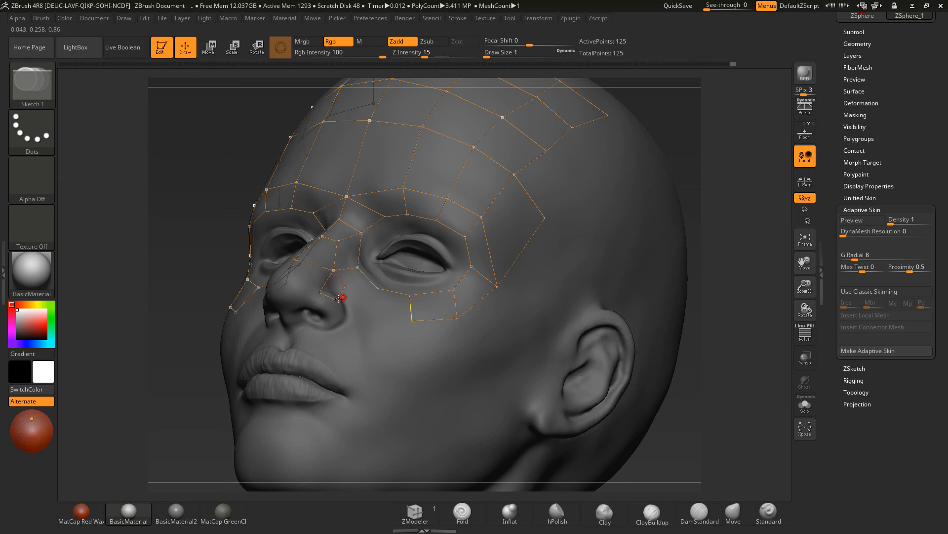
# Continue the nose strip with a mirrored quad down the nostril wing and another one folding under its rim
pyautogui.click(328, 312)
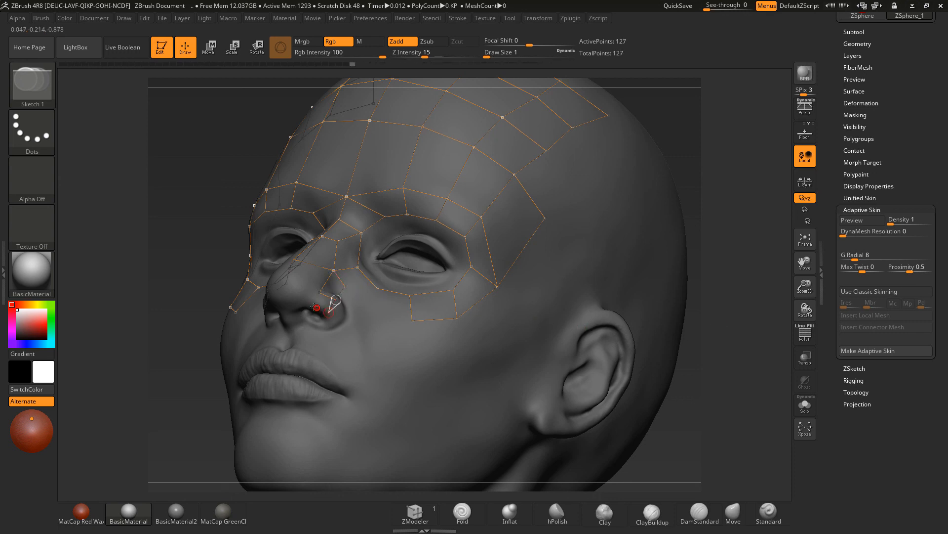
pyautogui.click(314, 308)
pyautogui.click(320, 292)
pyautogui.moveTo(736, 380); pyautogui.dragTo(669, 337)
pyautogui.keyDown('alt'); pyautogui.moveTo(608, 331); pyautogui.dragTo(697, 316); pyautogui.keyUp('alt')
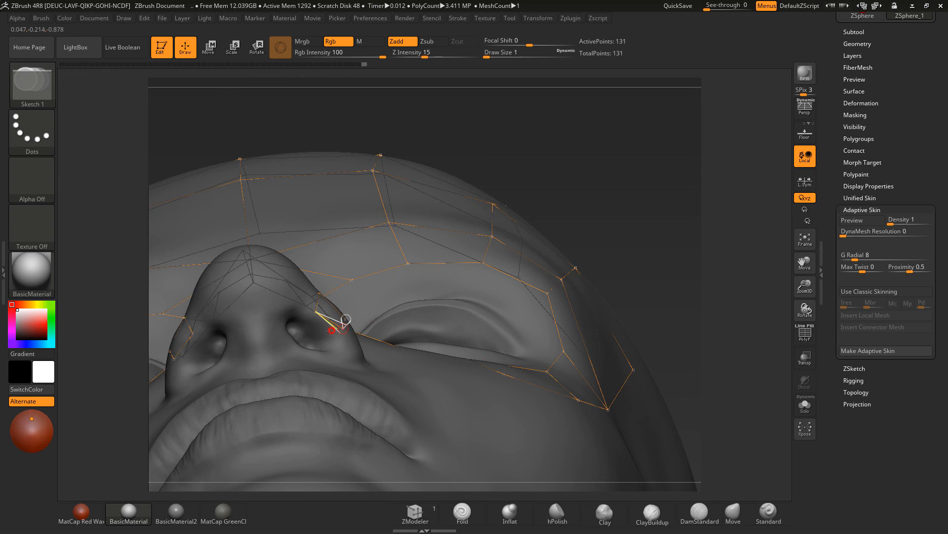
pyautogui.click(323, 336)
pyautogui.click(308, 321)
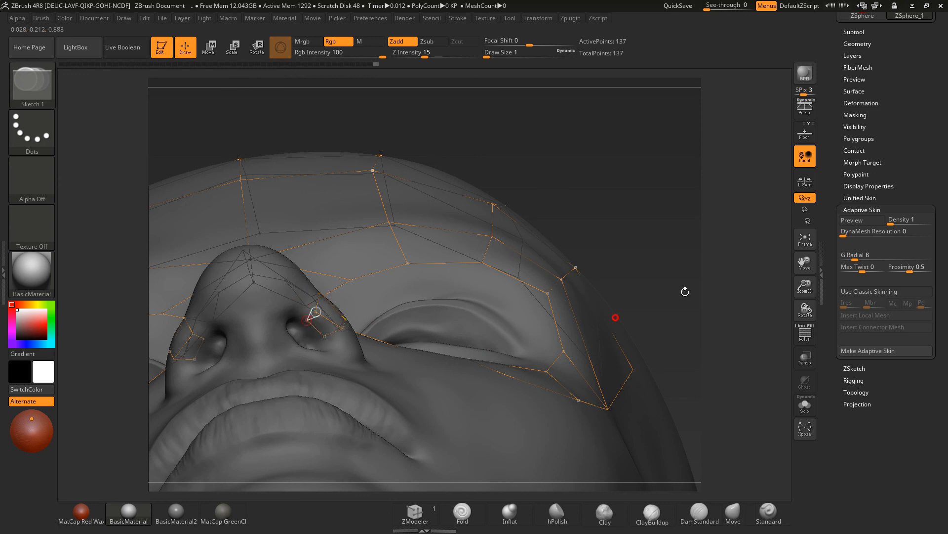
# Add a mirrored quad at the upper temple, joining the temple quad's outer corner to the outer edge of the forehead grid
pyautogui.moveTo(671, 244); pyautogui.dragTo(675, 242)
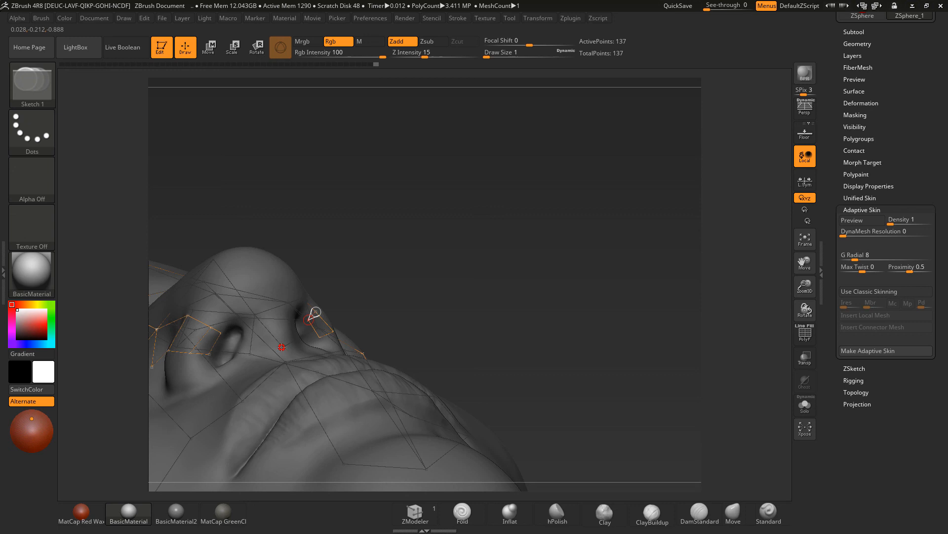
pyautogui.click(283, 347)
pyautogui.moveTo(440, 314); pyautogui.dragTo(439, 339)
pyautogui.moveTo(439, 338); pyautogui.dragTo(553, 271, button='right')
pyautogui.moveTo(554, 271); pyautogui.dragTo(537, 328)
pyautogui.moveTo(513, 273)
pyautogui.keyDown('alt'); pyautogui.mouseDown()
pyautogui.moveTo(552, 316)
pyautogui.moveTo(590, 303)
pyautogui.moveTo(594, 324)
pyautogui.moveTo(640, 331)
pyautogui.mouseUp(); pyautogui.keyUp('alt')
pyautogui.press('ctrl')
pyautogui.moveTo(660, 389)
pyautogui.mouseDown()
pyautogui.moveTo(561, 263)
pyautogui.moveTo(574, 271)
pyautogui.moveTo(525, 274)
pyautogui.mouseUp()
pyautogui.press('space')
pyautogui.moveTo(631, 293); pyautogui.dragTo(571, 277)
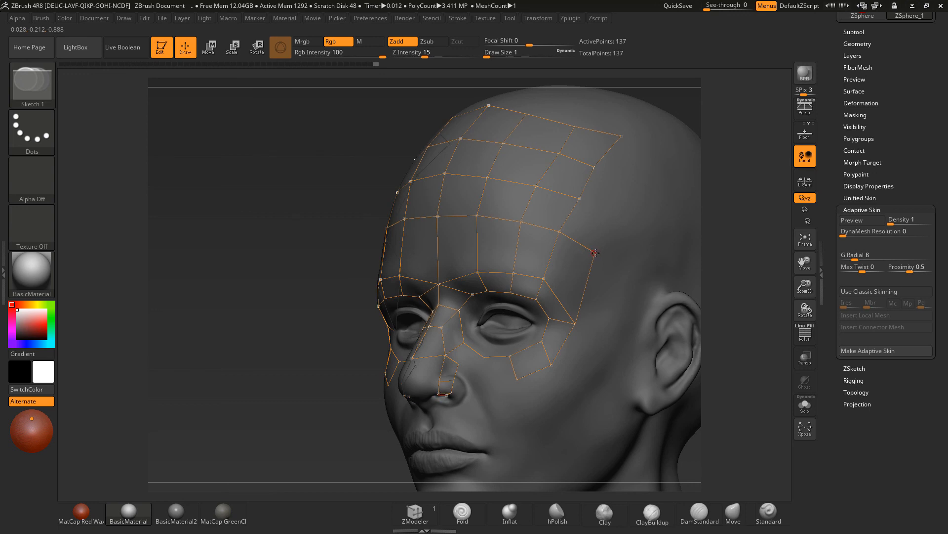
pyautogui.click(615, 212)
pyautogui.click(581, 199)
pyautogui.moveTo(249, 291); pyautogui.dragTo(233, 298)
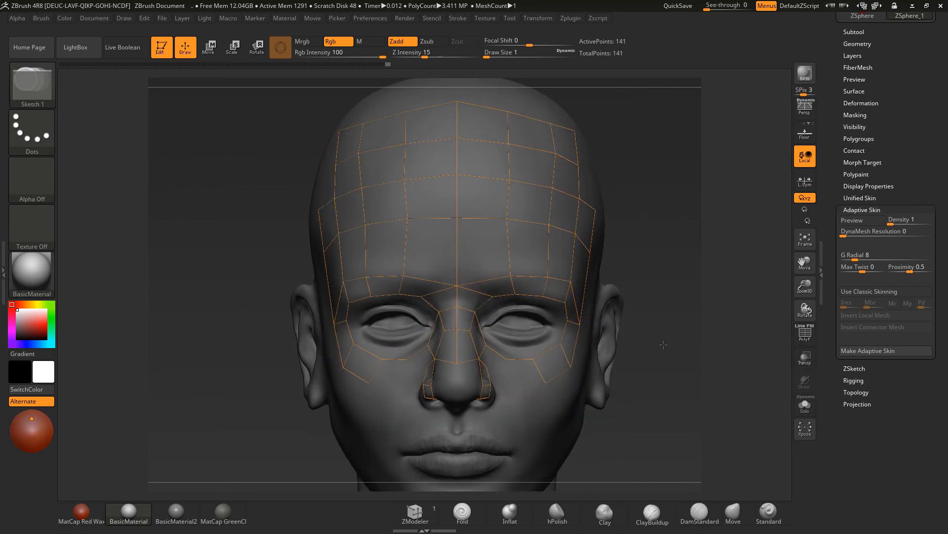
pyautogui.keyDown('alt'); pyautogui.moveTo(684, 358); pyautogui.dragTo(621, 297); pyautogui.keyUp('alt')
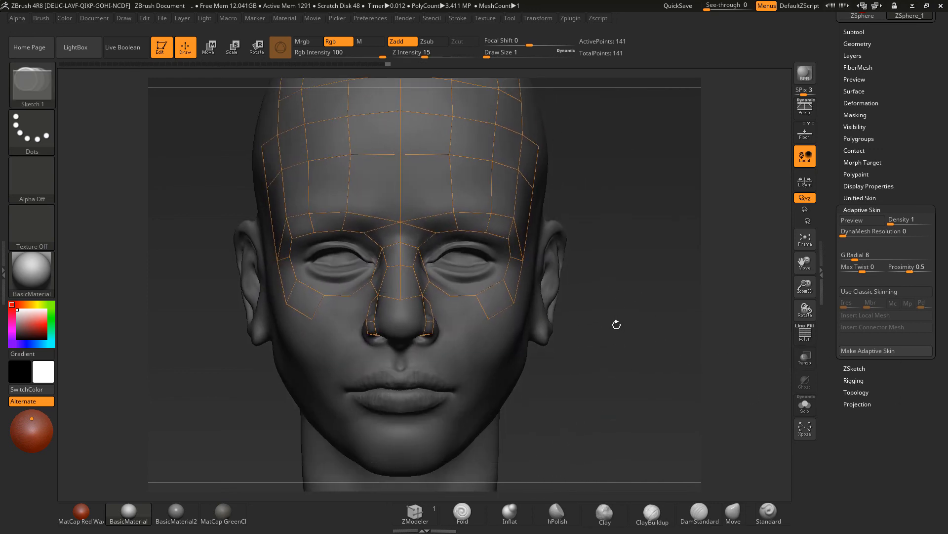